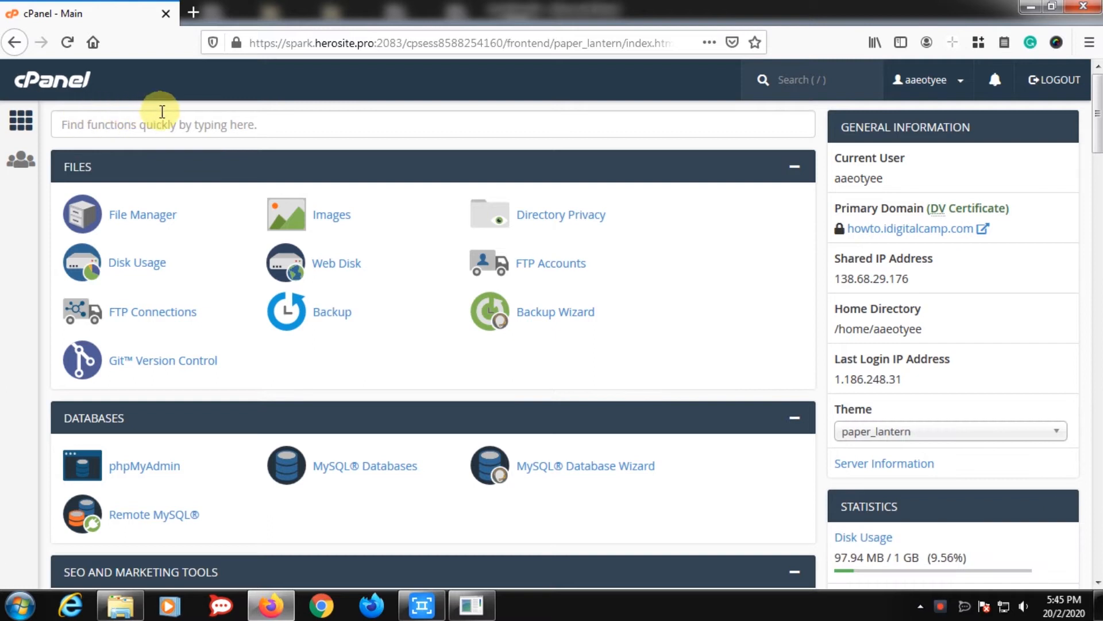
Step: Open the WordPress script page from the Softaculous Apps Installer section of cPanel
{"action": "scroll", "coordinate": [191, 172], "scroll_direction": "down", "scroll_amount": 15}
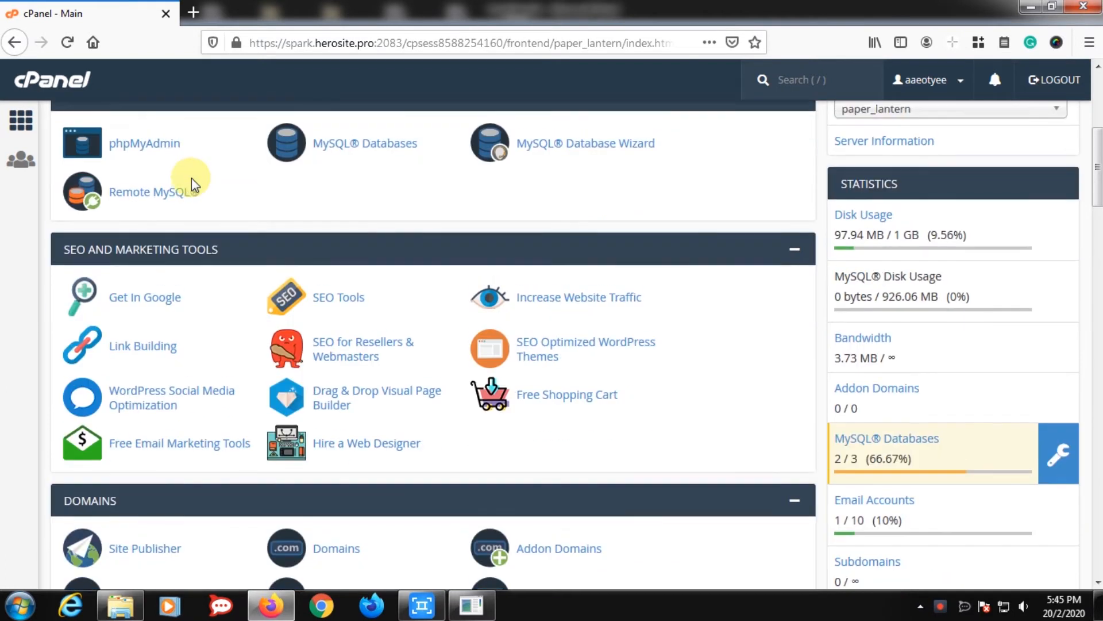
{"action": "scroll", "coordinate": [195, 185], "scroll_direction": "down", "scroll_amount": 20}
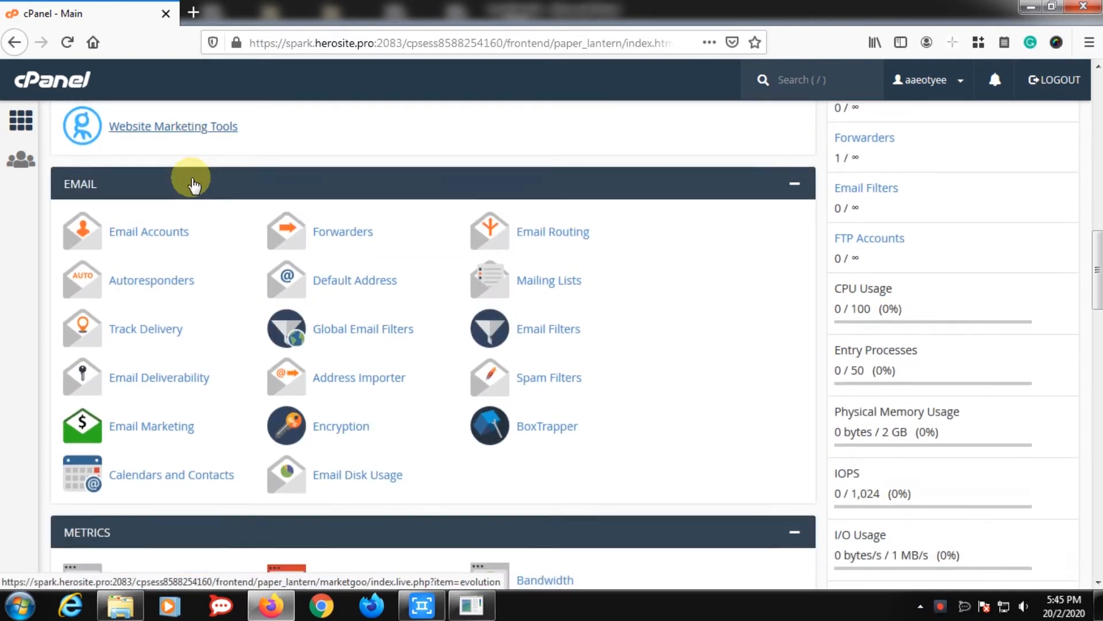
{"action": "scroll", "coordinate": [191, 181], "scroll_direction": "down", "scroll_amount": 5}
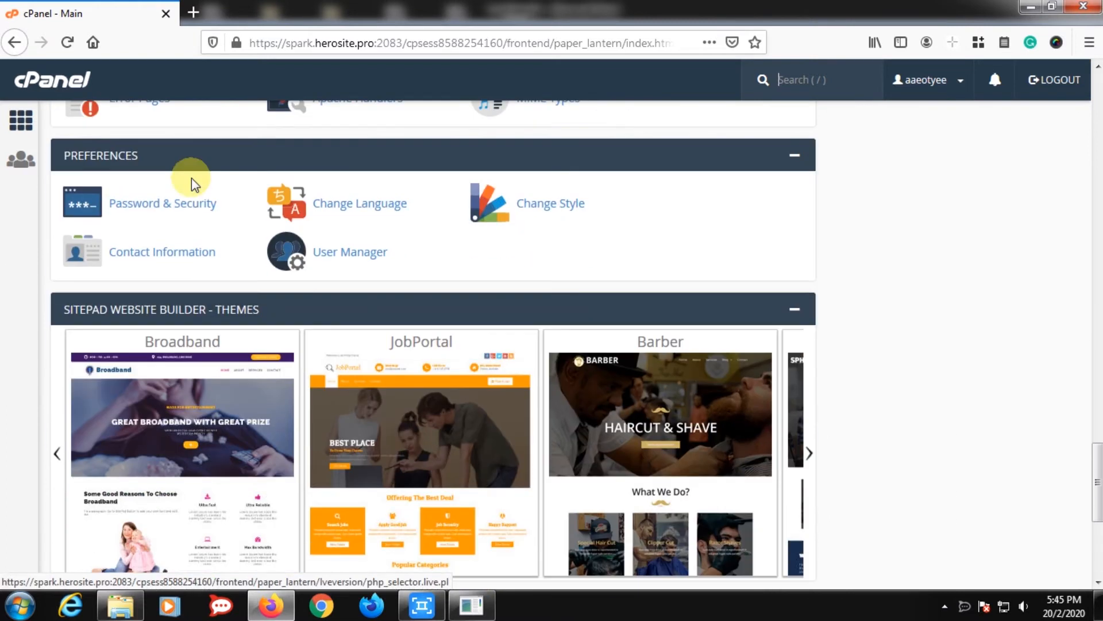
{"action": "scroll", "coordinate": [147, 253], "scroll_direction": "down", "scroll_amount": 5}
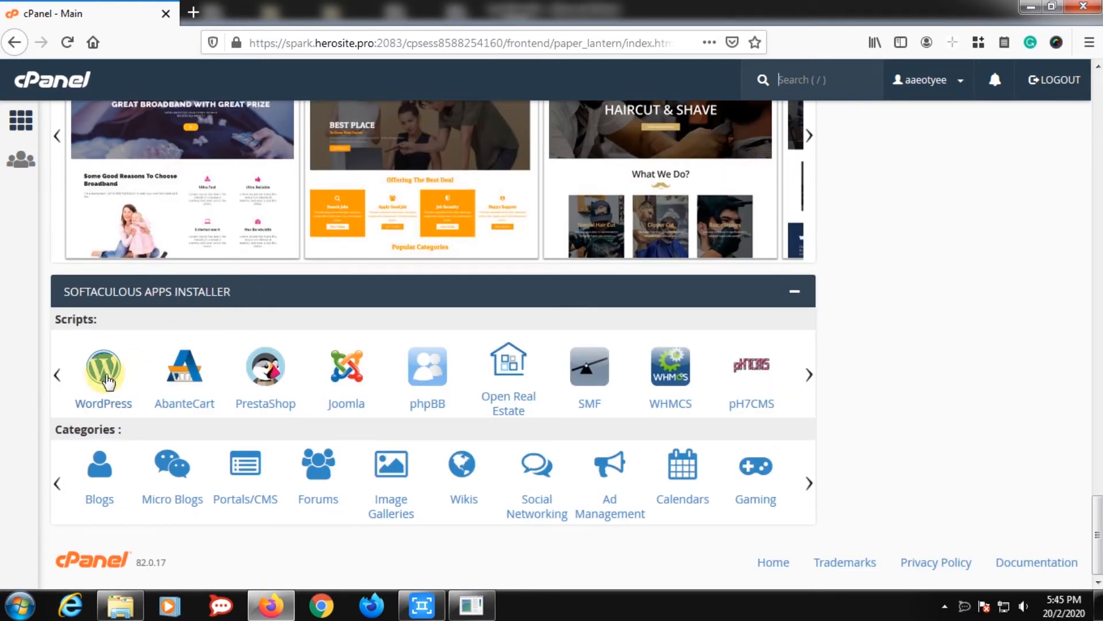
{"action": "left_click", "coordinate": [104, 375]}
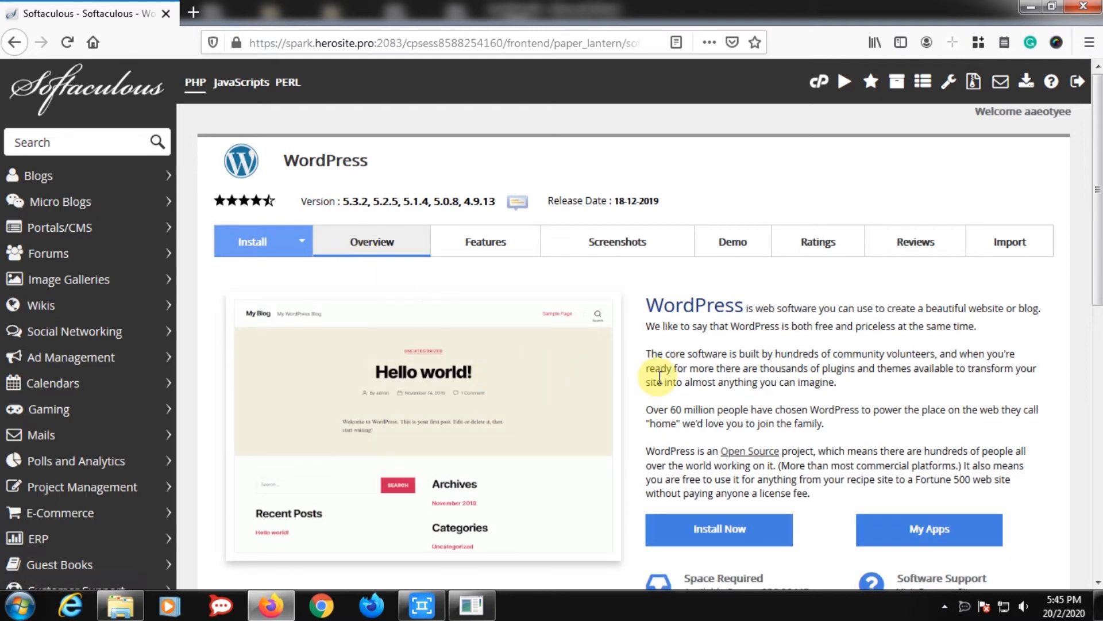
Step: Review the list of WordPress features in Softaculous
{"action": "left_click", "coordinate": [504, 237]}
{"action": "scroll", "coordinate": [529, 419], "scroll_direction": "down", "scroll_amount": 7}
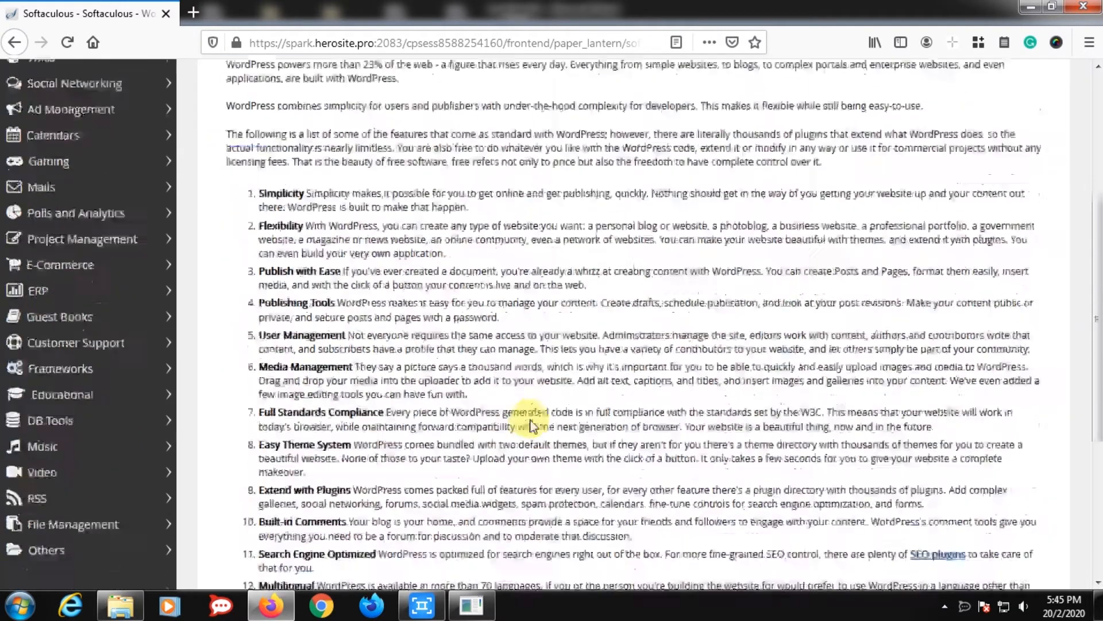
{"action": "scroll", "coordinate": [531, 419], "scroll_direction": "up", "scroll_amount": 7}
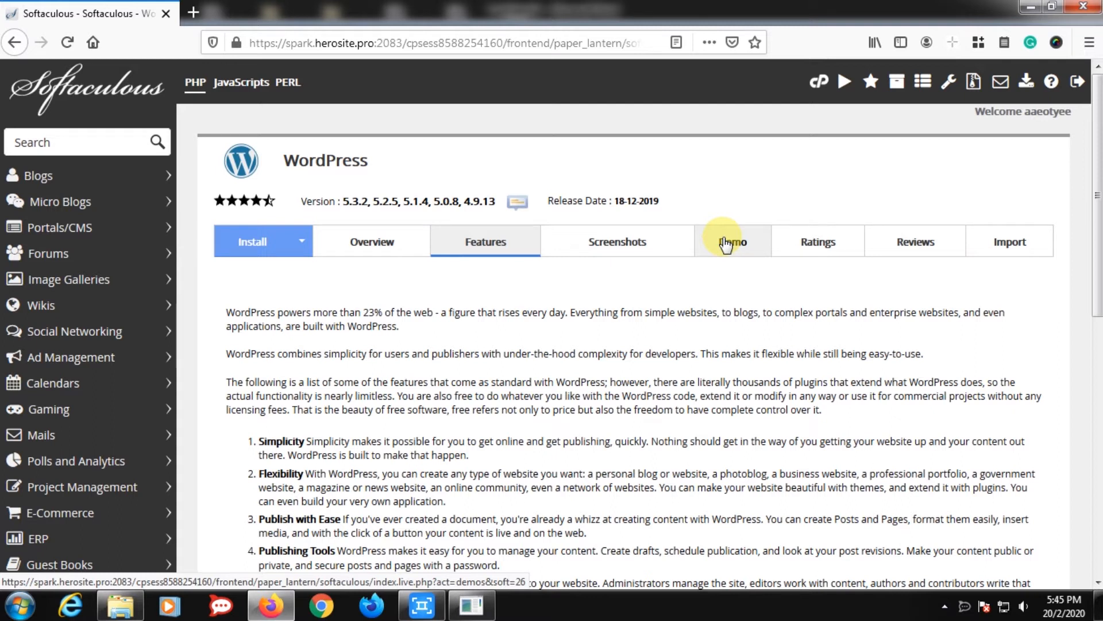
Step: Open the WordPress installation form and choose version 5.3.2 to install
{"action": "left_click", "coordinate": [252, 243]}
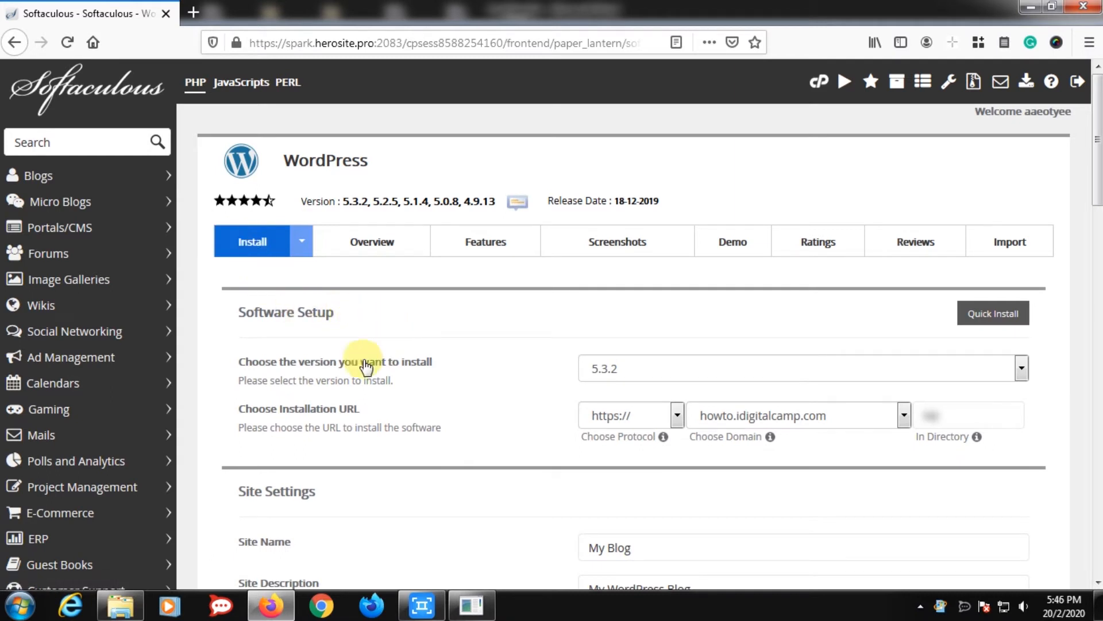
{"action": "left_click", "coordinate": [239, 361]}
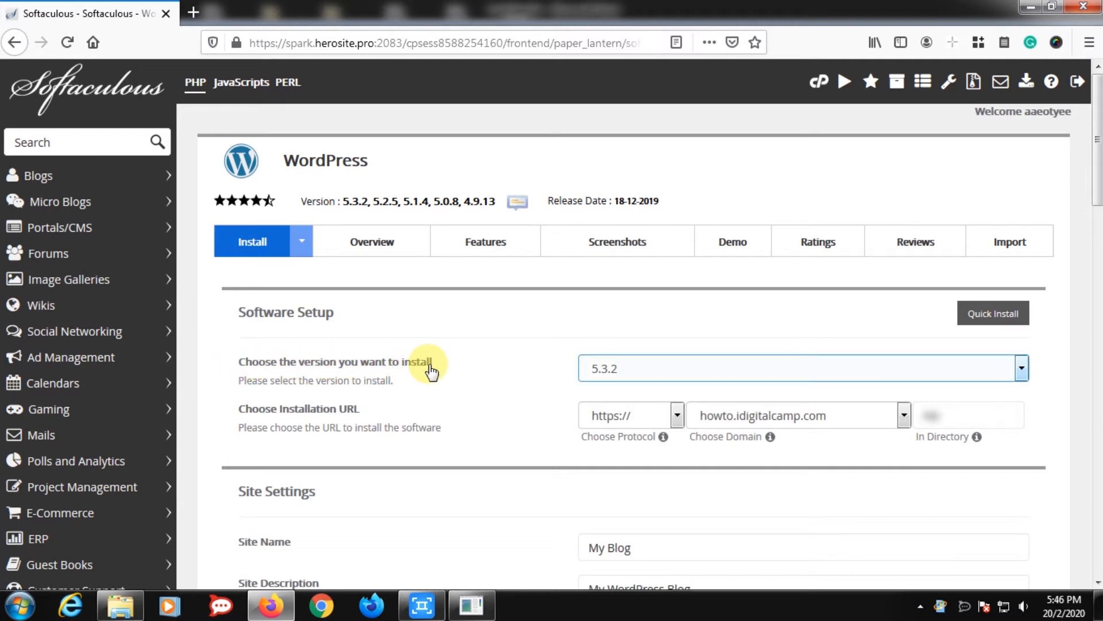
{"action": "left_click", "coordinate": [597, 369]}
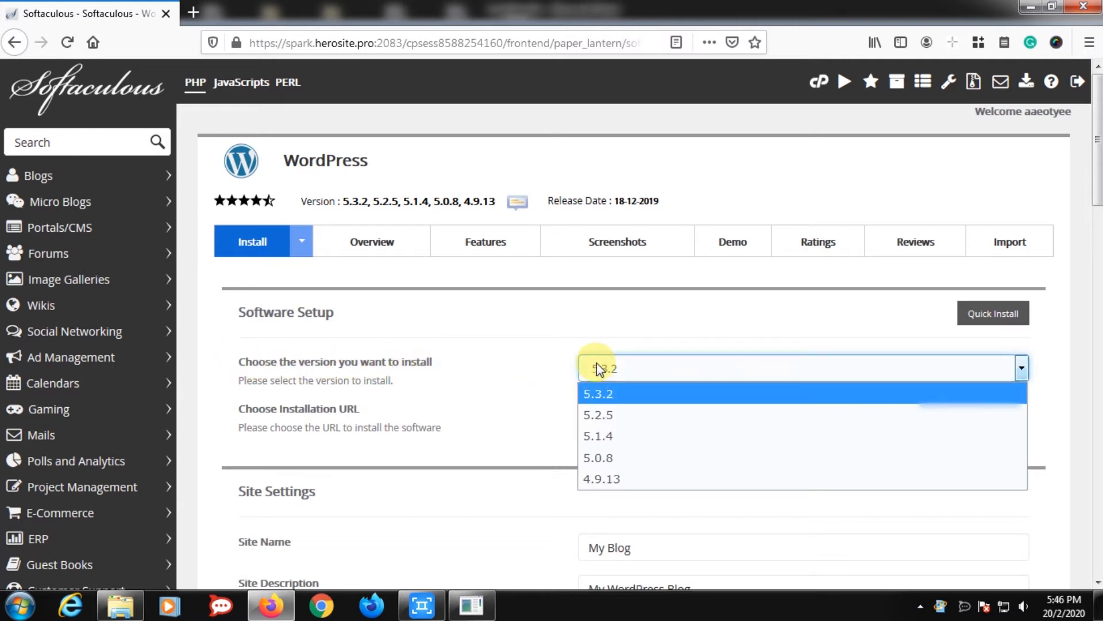
{"action": "left_click", "coordinate": [596, 393]}
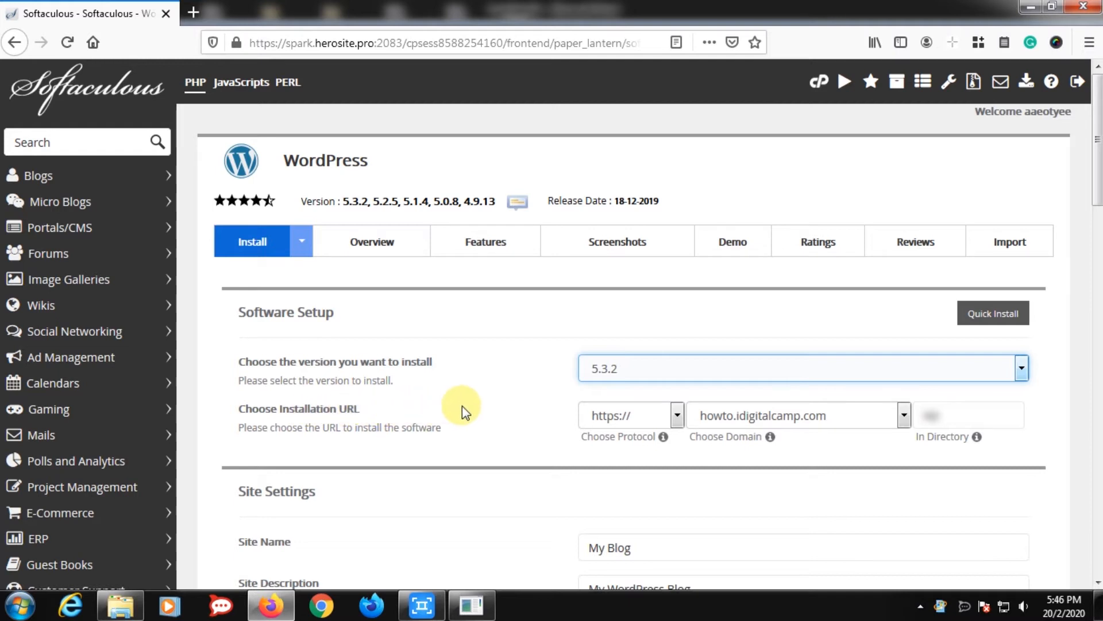
{"action": "left_click", "coordinate": [592, 418]}
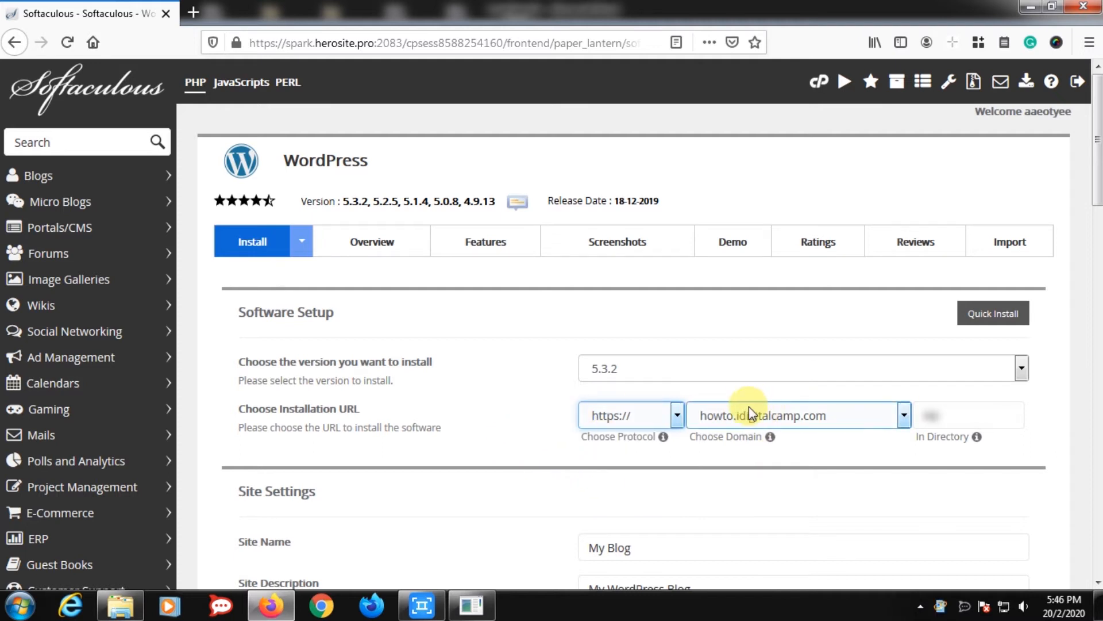
{"action": "left_click", "coordinate": [778, 414]}
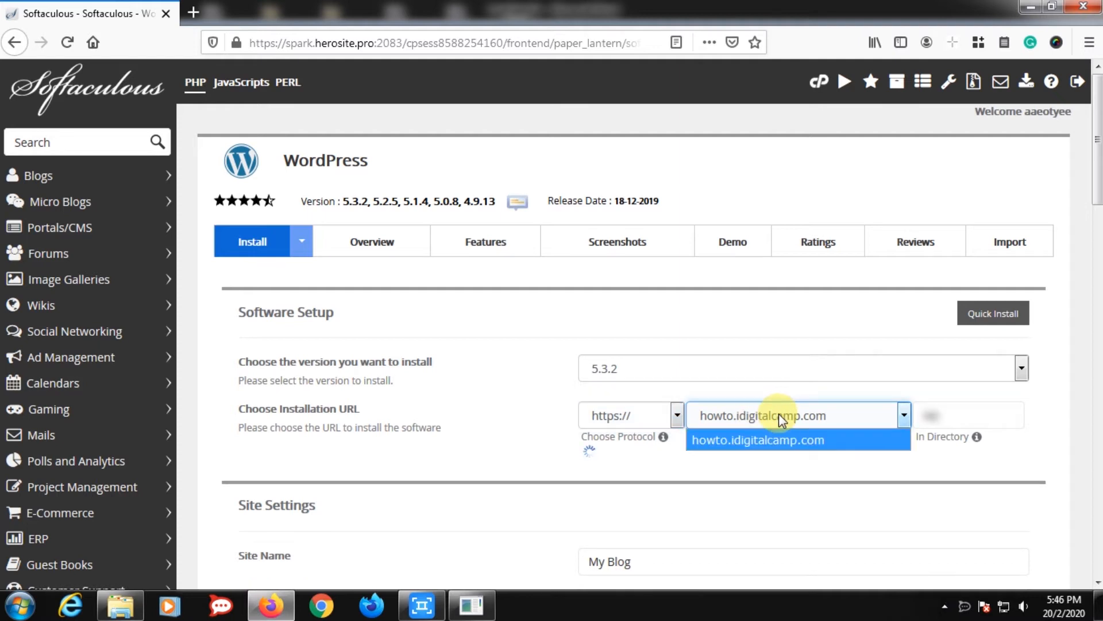
{"action": "left_click", "coordinate": [779, 442]}
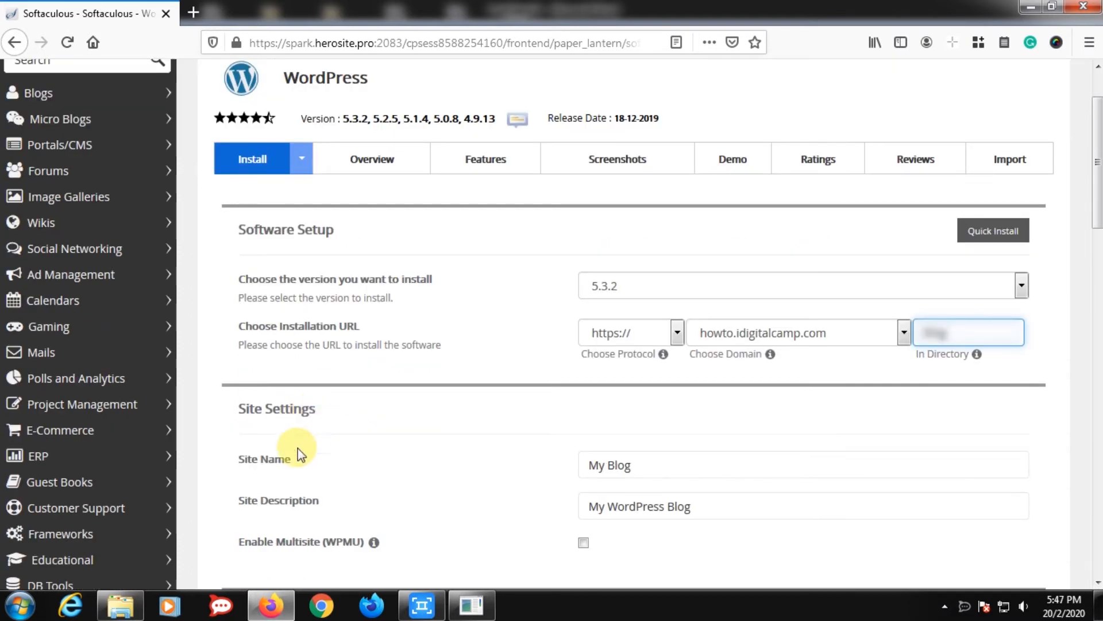
Step: Enable Multisite (WPMU) in the site settings, keeping the default site name and description
{"action": "left_click", "coordinate": [635, 464]}
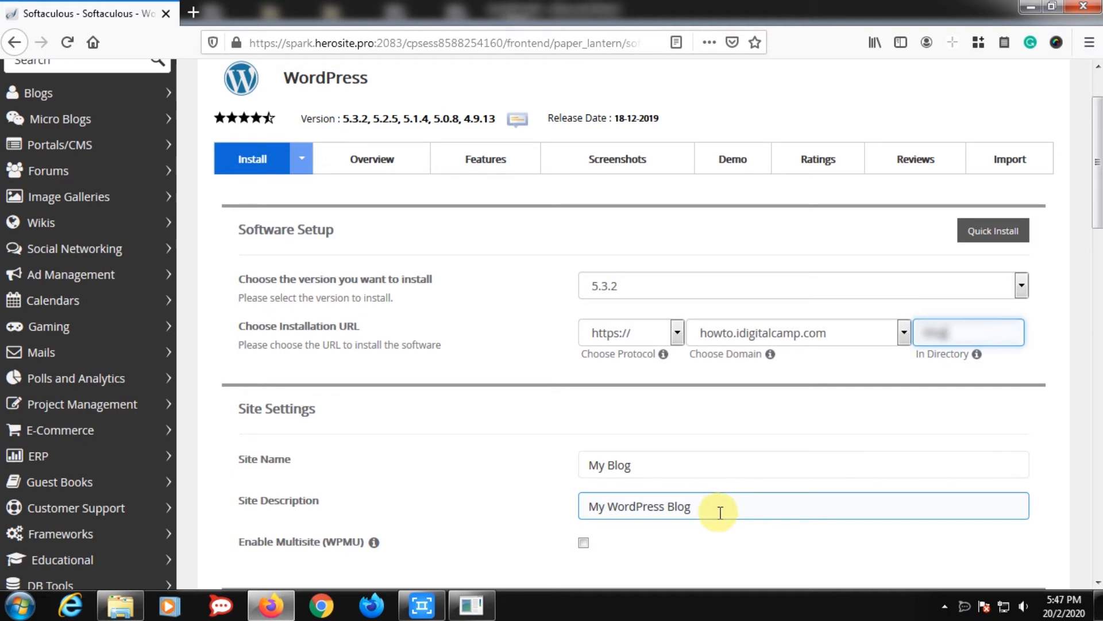
{"action": "scroll", "coordinate": [332, 299], "scroll_direction": "down", "scroll_amount": 5}
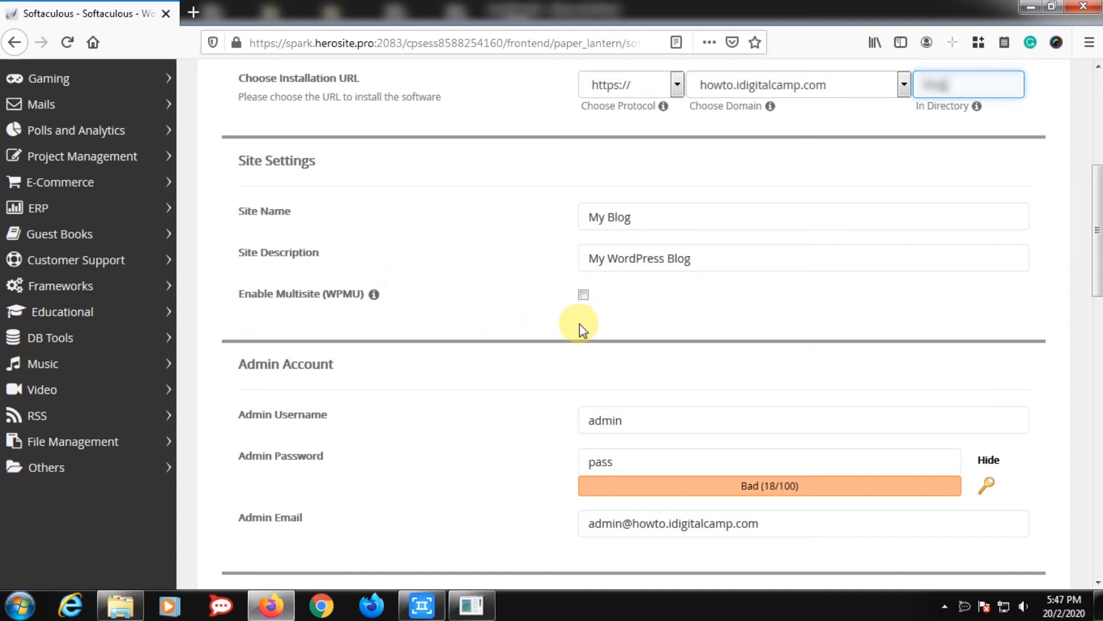
{"action": "left_click", "coordinate": [584, 295]}
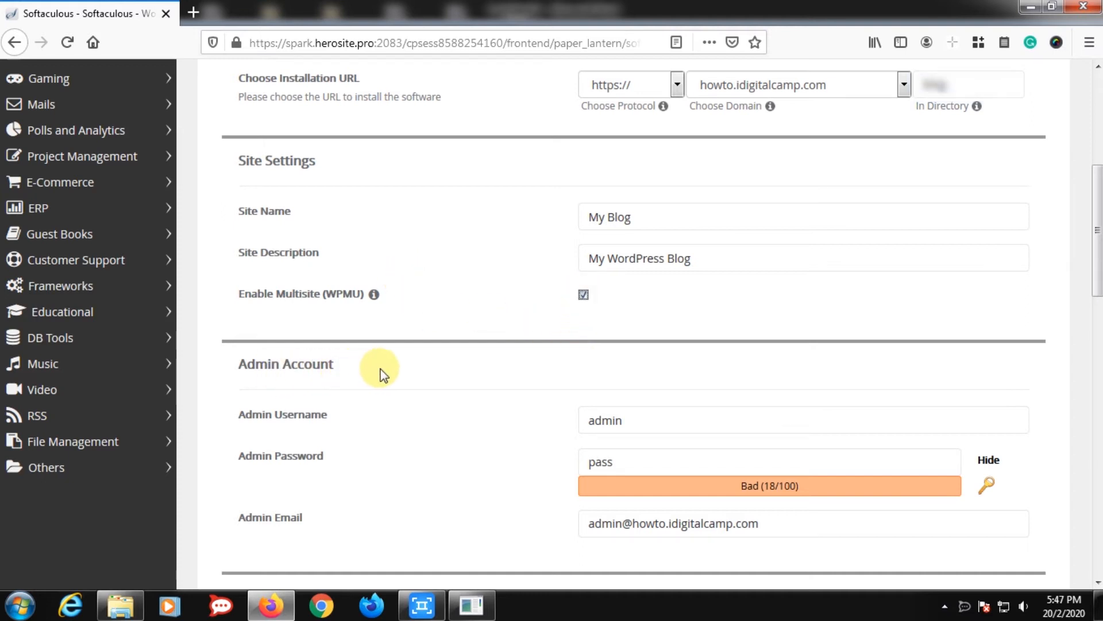
Step: Replace the default admin username with blueday
{"action": "left_click", "coordinate": [281, 422]}
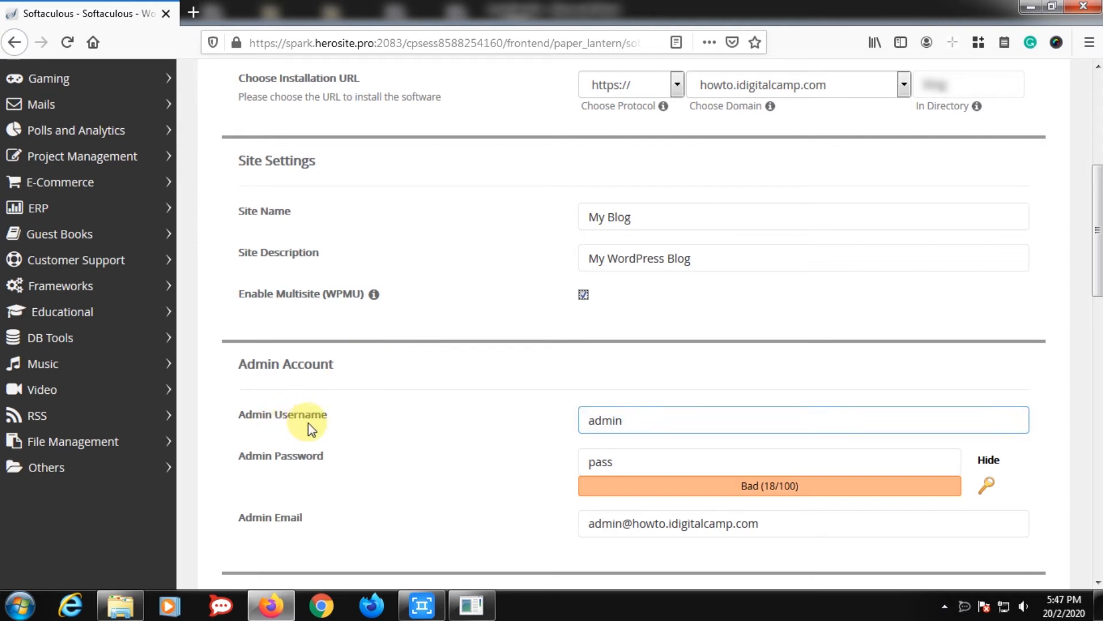
{"action": "left_click_drag", "start_coordinate": [623, 421], "coordinate": [577, 425]}
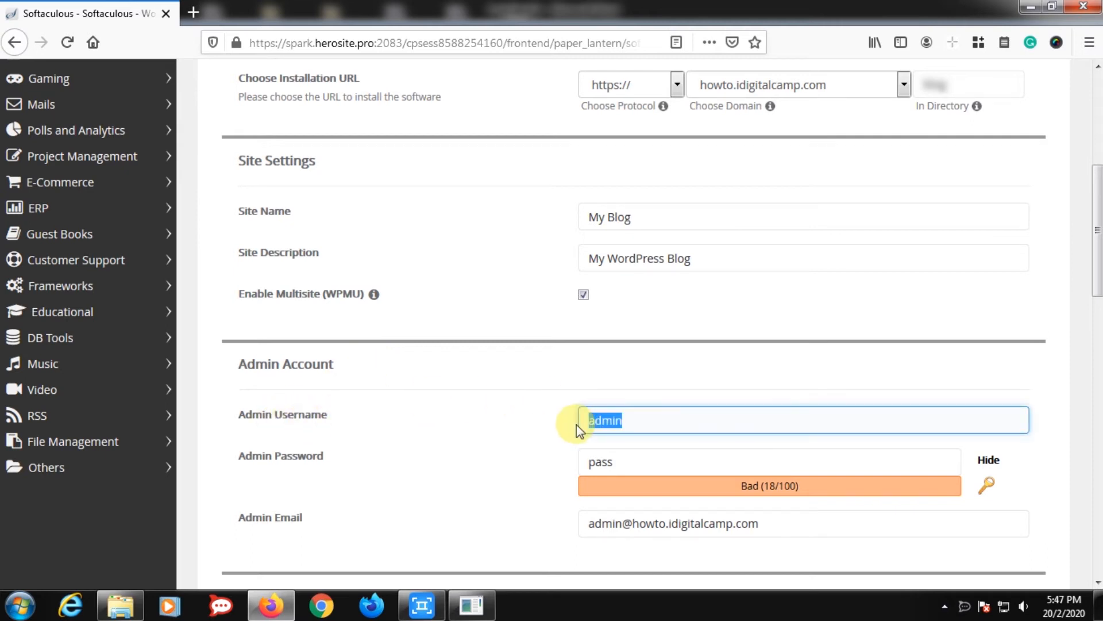
{"action": "type", "text": "blueday"}
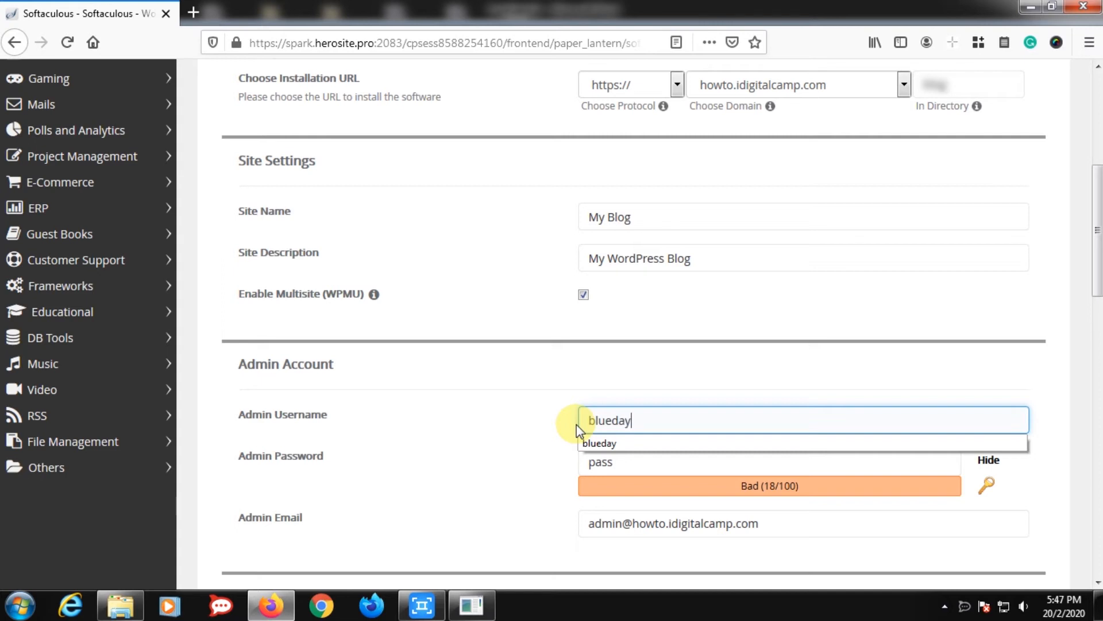
{"action": "left_click", "coordinate": [604, 443]}
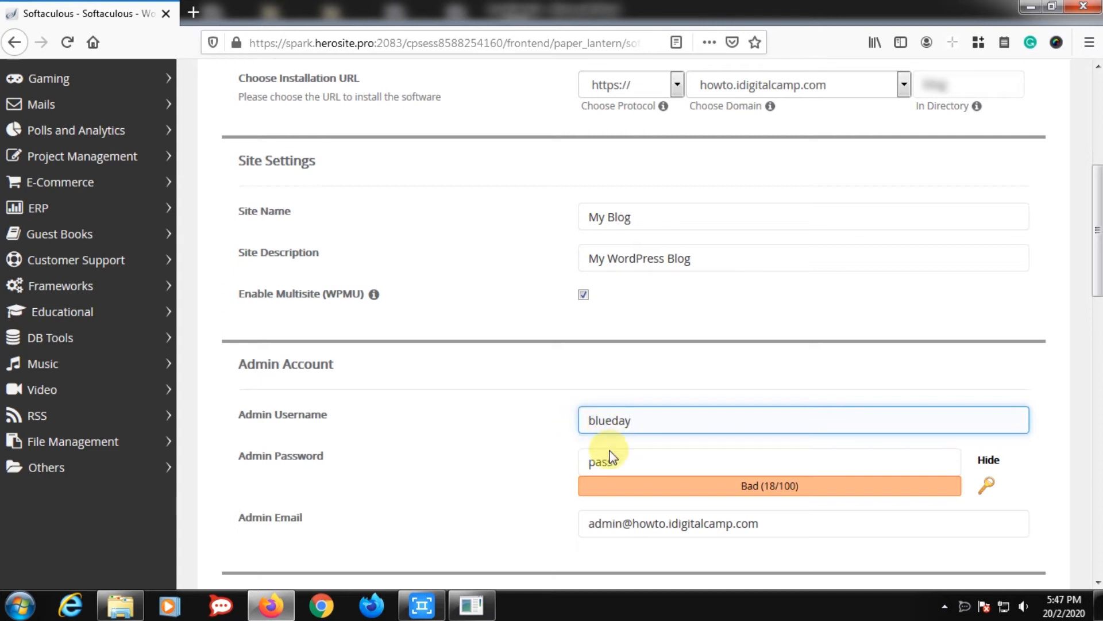
Step: Generate a random admin password and dismiss the Windows activation notification
{"action": "left_click", "coordinate": [996, 468]}
{"action": "left_click", "coordinate": [994, 462]}
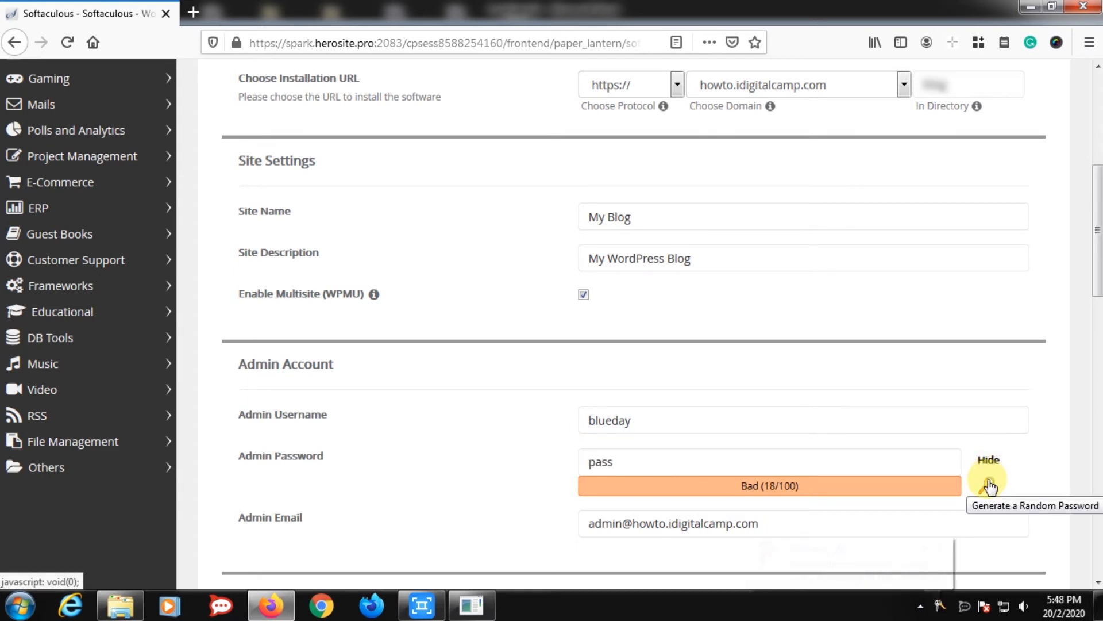
{"action": "left_click", "coordinate": [989, 486]}
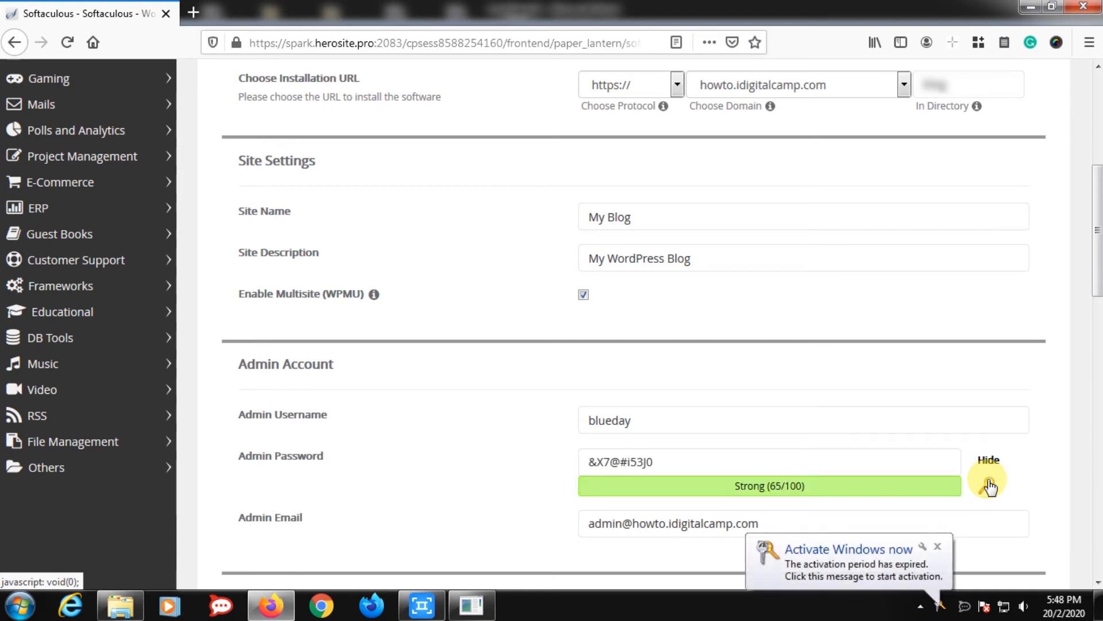
{"action": "left_click", "coordinate": [939, 545]}
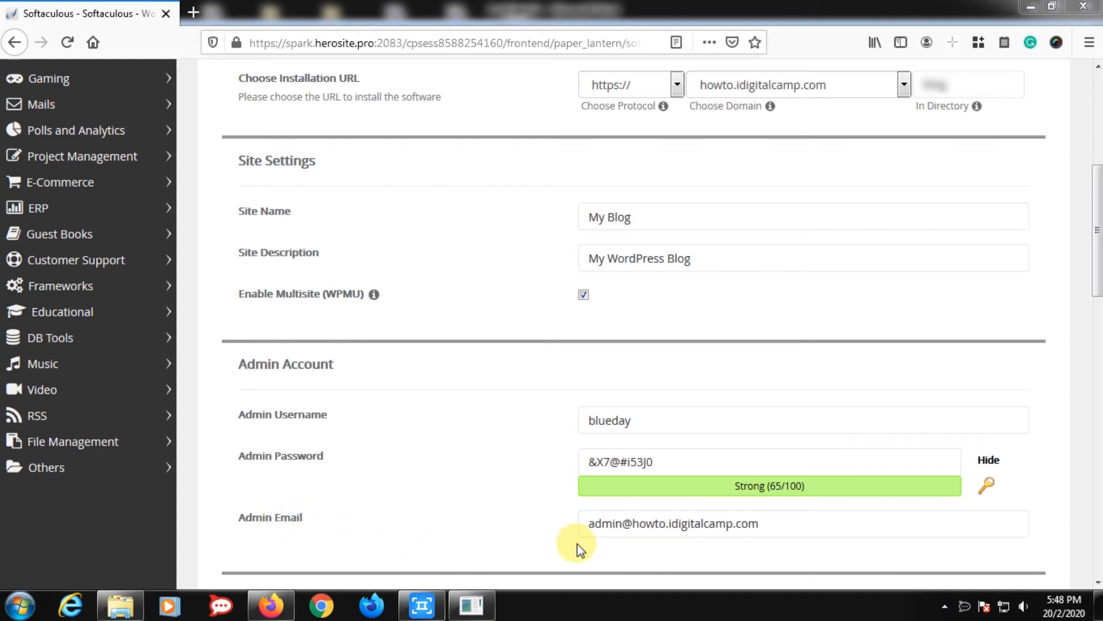
{"action": "left_click", "coordinate": [639, 524]}
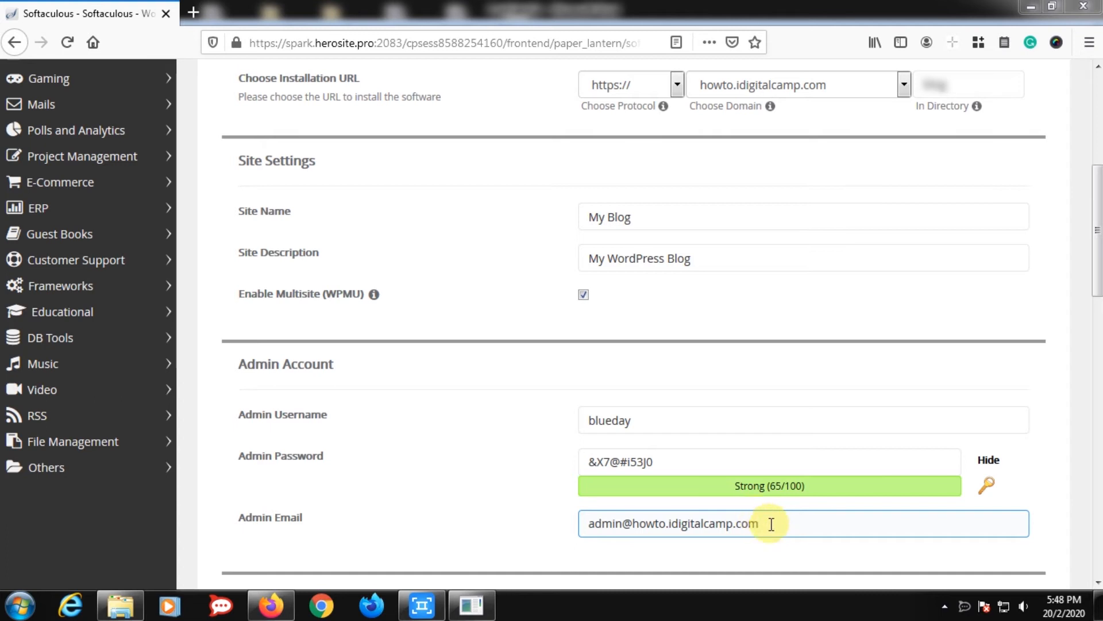
{"action": "left_click_drag", "start_coordinate": [765, 524], "coordinate": [577, 529]}
{"action": "left_click", "coordinate": [485, 504]}
Step: Look through the available installation languages and keep English selected
{"action": "scroll", "coordinate": [484, 505], "scroll_direction": "down", "scroll_amount": 4}
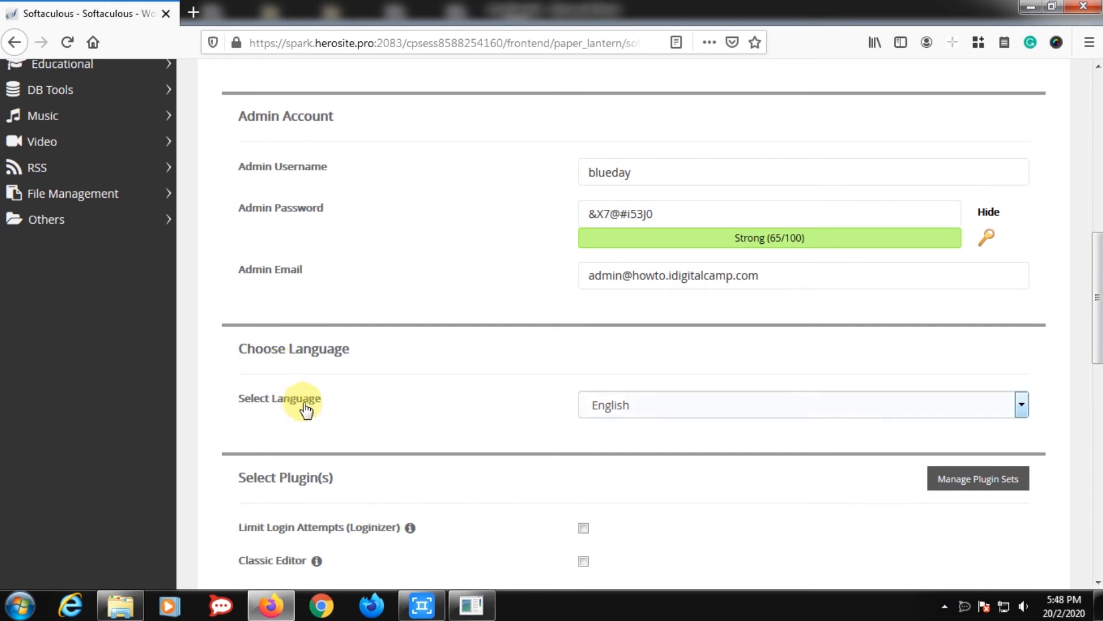
{"action": "left_click", "coordinate": [616, 415]}
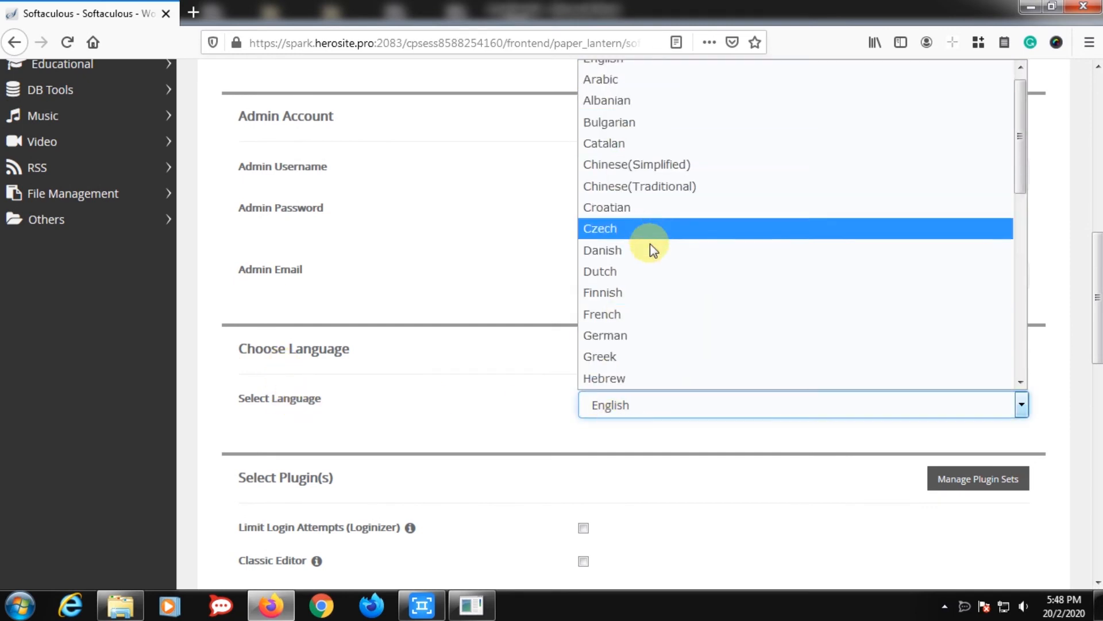
{"action": "scroll", "coordinate": [610, 493], "scroll_direction": "up", "scroll_amount": 3}
{"action": "scroll", "coordinate": [581, 468], "scroll_direction": "down", "scroll_amount": 5}
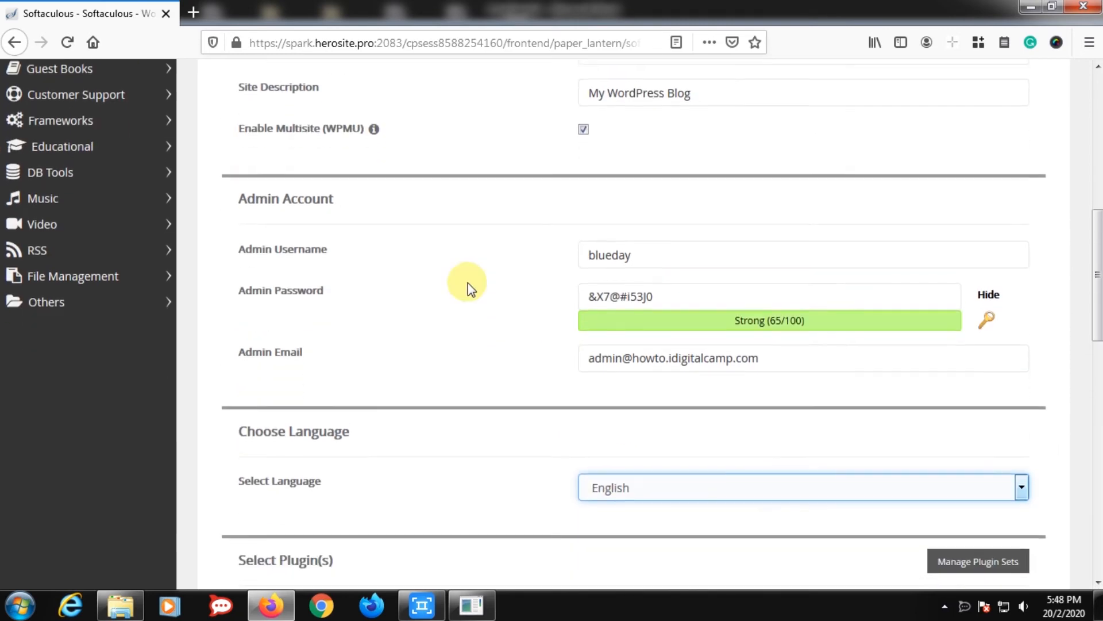
Step: Expand the Advanced Options section of the installation form, leaving the optional plugins unselected
{"action": "scroll", "coordinate": [450, 343], "scroll_direction": "down", "scroll_amount": 1}
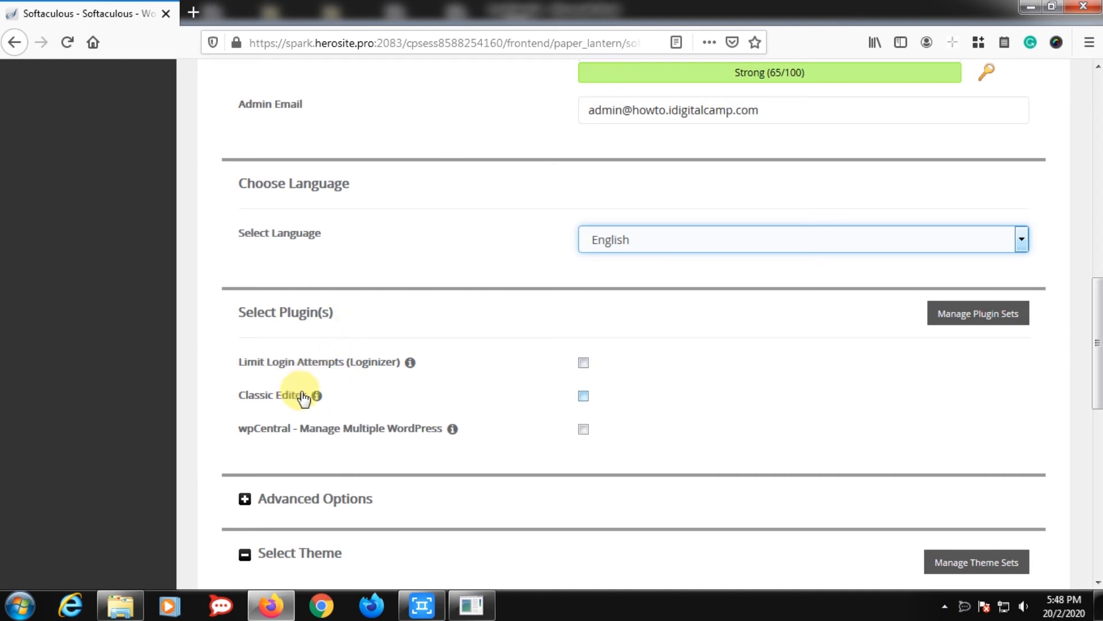
{"action": "scroll", "coordinate": [474, 370], "scroll_direction": "down", "scroll_amount": 3}
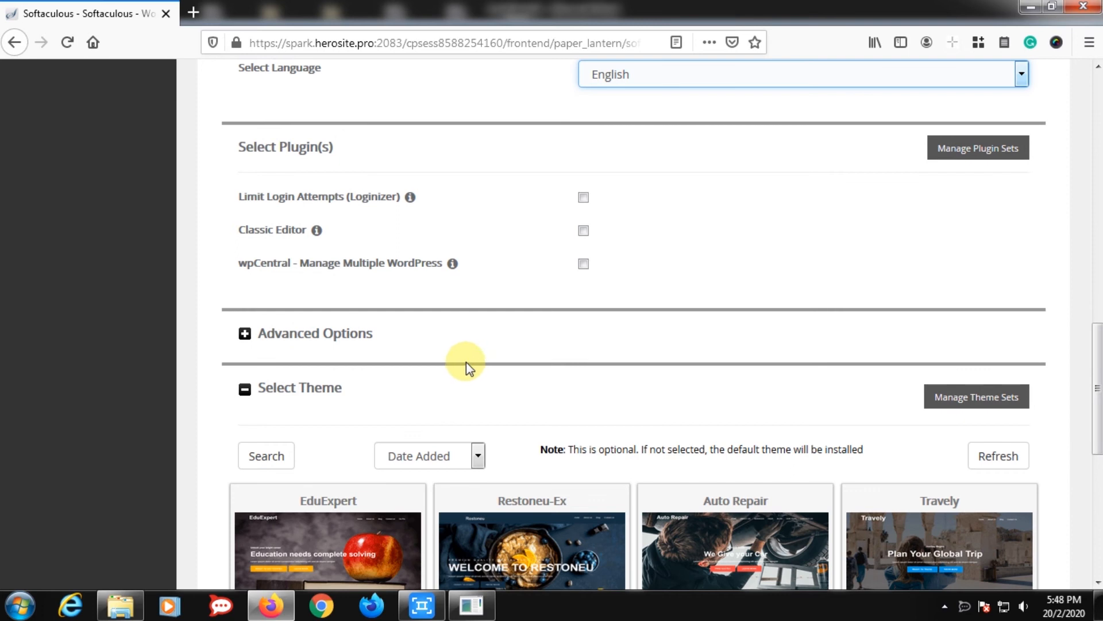
{"action": "left_click", "coordinate": [244, 336]}
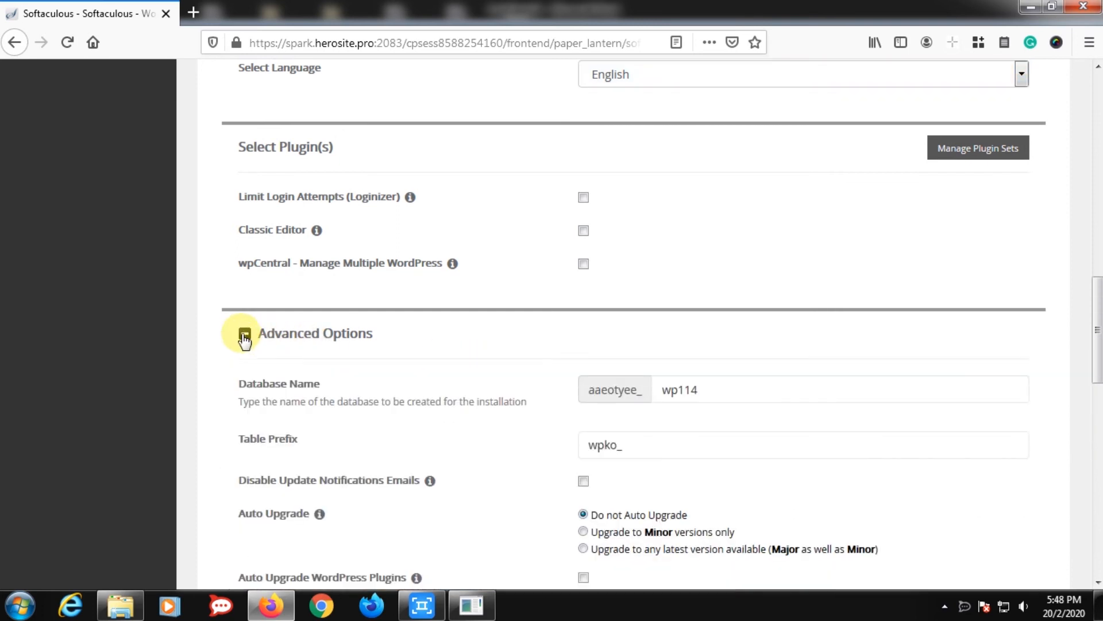
{"action": "scroll", "coordinate": [246, 338], "scroll_direction": "down", "scroll_amount": 2}
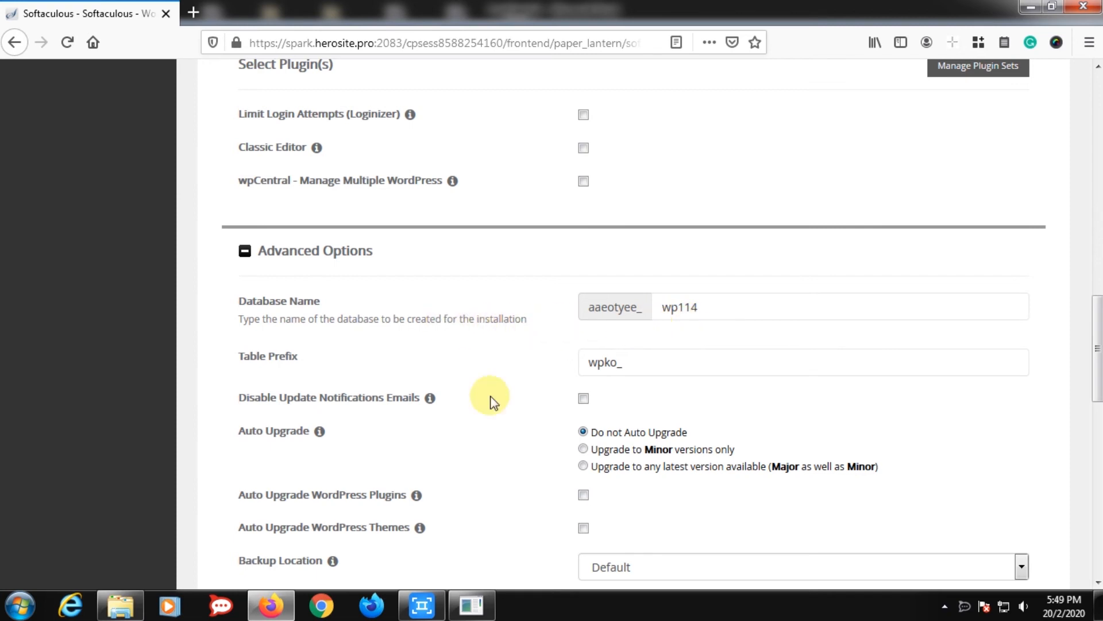
Step: Leave update notification emails enabled and set Auto Upgrade to minor versions only
{"action": "left_click", "coordinate": [582, 399]}
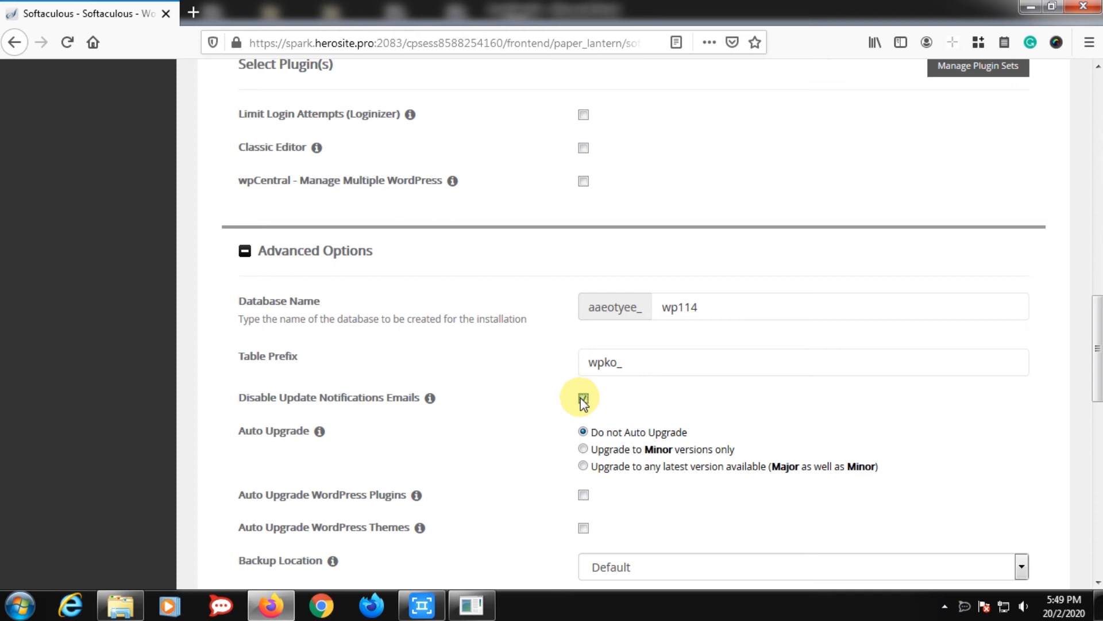
{"action": "left_click", "coordinate": [582, 399]}
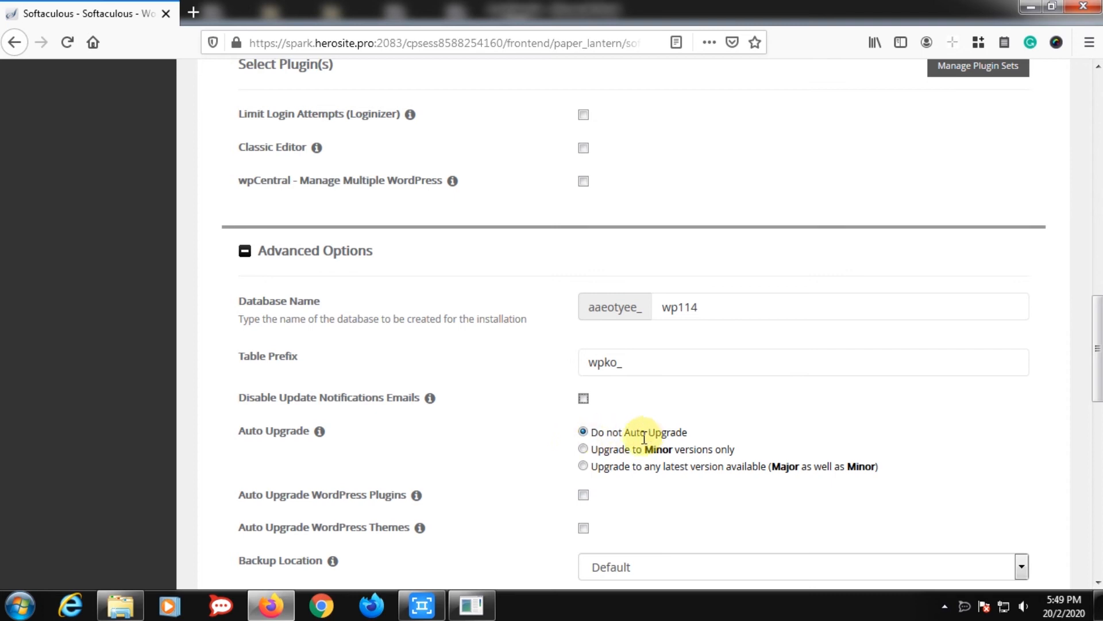
{"action": "left_click", "coordinate": [587, 453]}
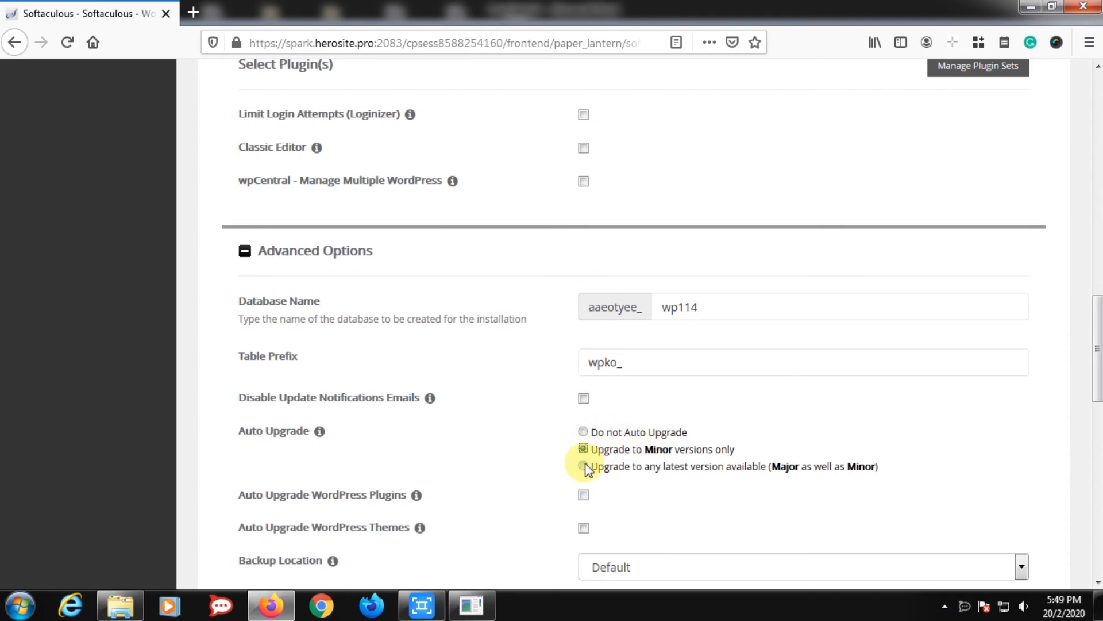
Step: Set Auto Upgrade to Do not Auto Upgrade and leave automatic upgrades of WordPress plugins and themes unselected
{"action": "left_click", "coordinate": [584, 467]}
{"action": "left_click", "coordinate": [584, 431]}
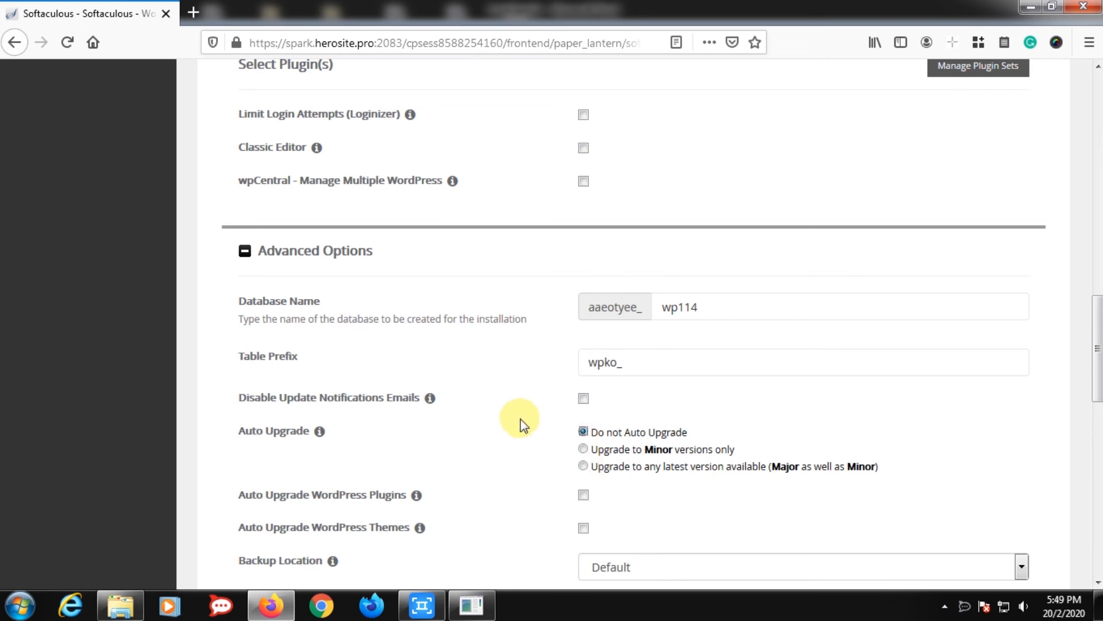
{"action": "scroll", "coordinate": [472, 408], "scroll_direction": "down", "scroll_amount": 2}
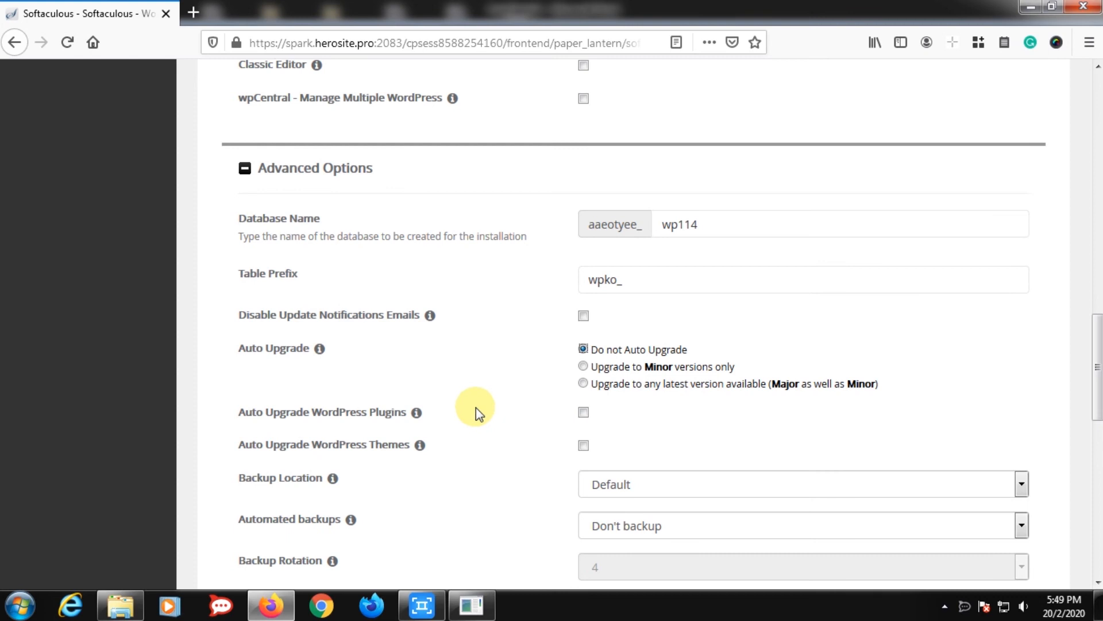
{"action": "left_click", "coordinate": [583, 413]}
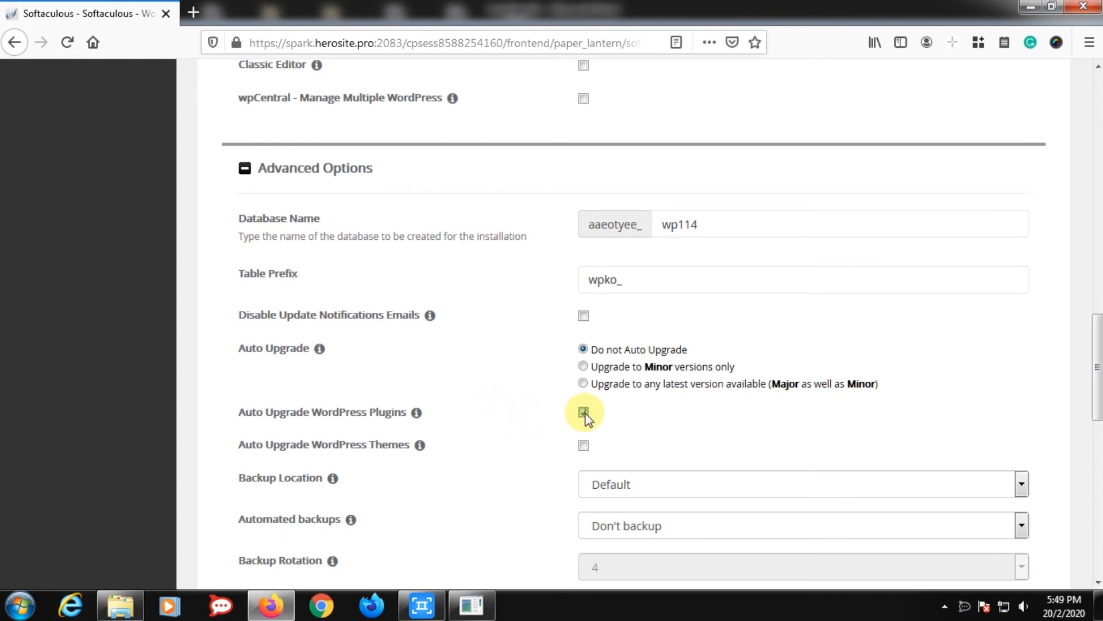
{"action": "left_click", "coordinate": [583, 446]}
{"action": "left_click", "coordinate": [585, 414]}
{"action": "scroll", "coordinate": [506, 407], "scroll_direction": "down", "scroll_amount": 3}
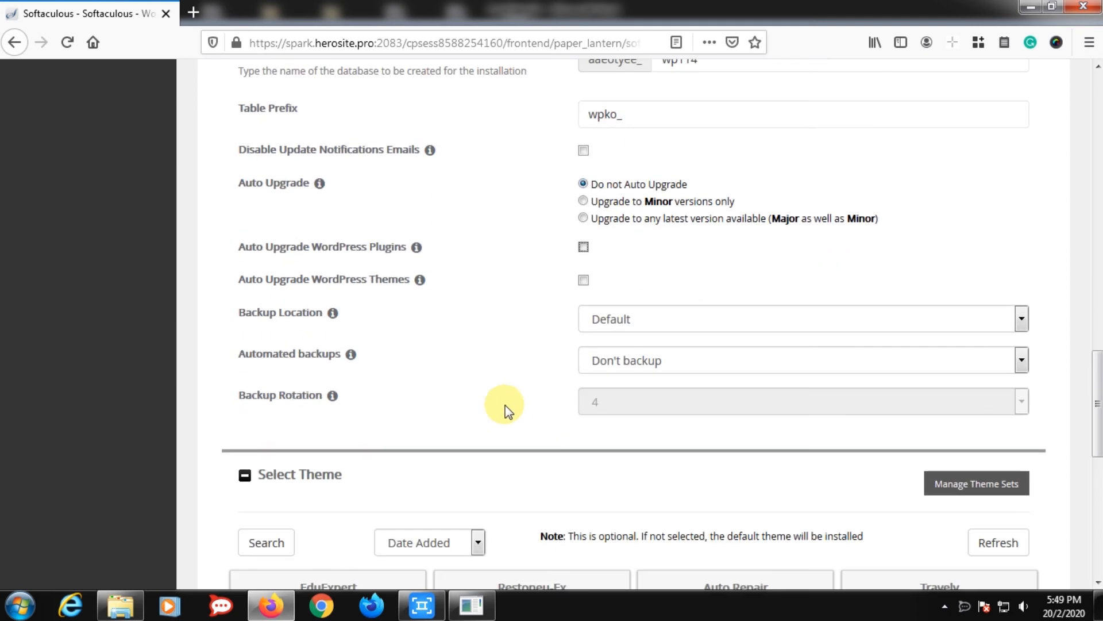
Step: Look through the first two pages of optional themes without selecting any, and run the WordPress installation
{"action": "scroll", "coordinate": [504, 402], "scroll_direction": "down", "scroll_amount": 2}
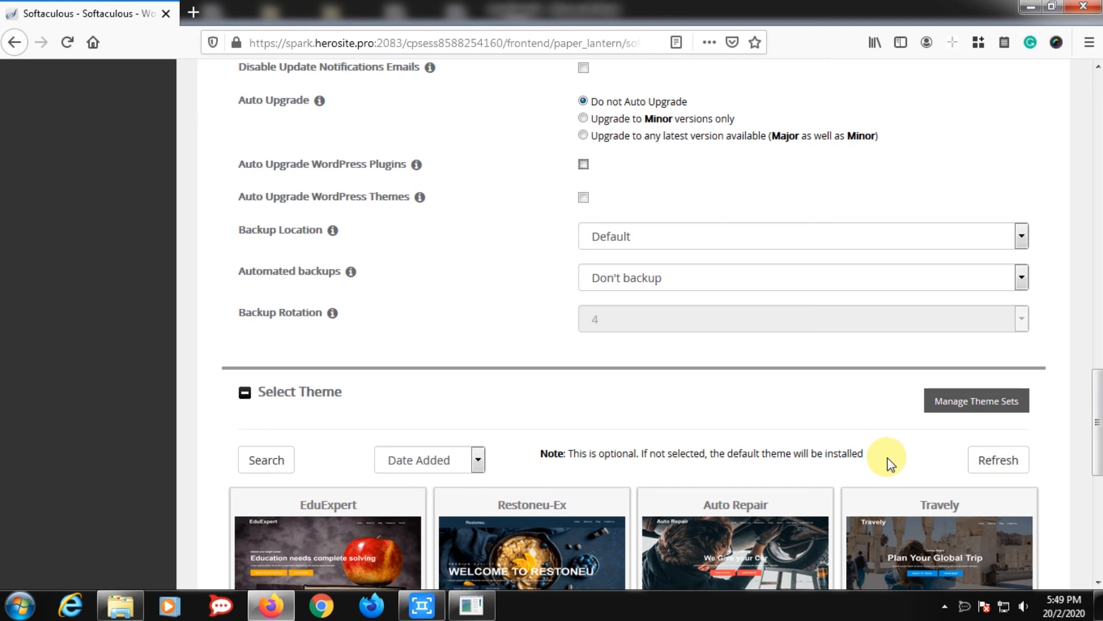
{"action": "scroll", "coordinate": [888, 457], "scroll_direction": "down", "scroll_amount": 4}
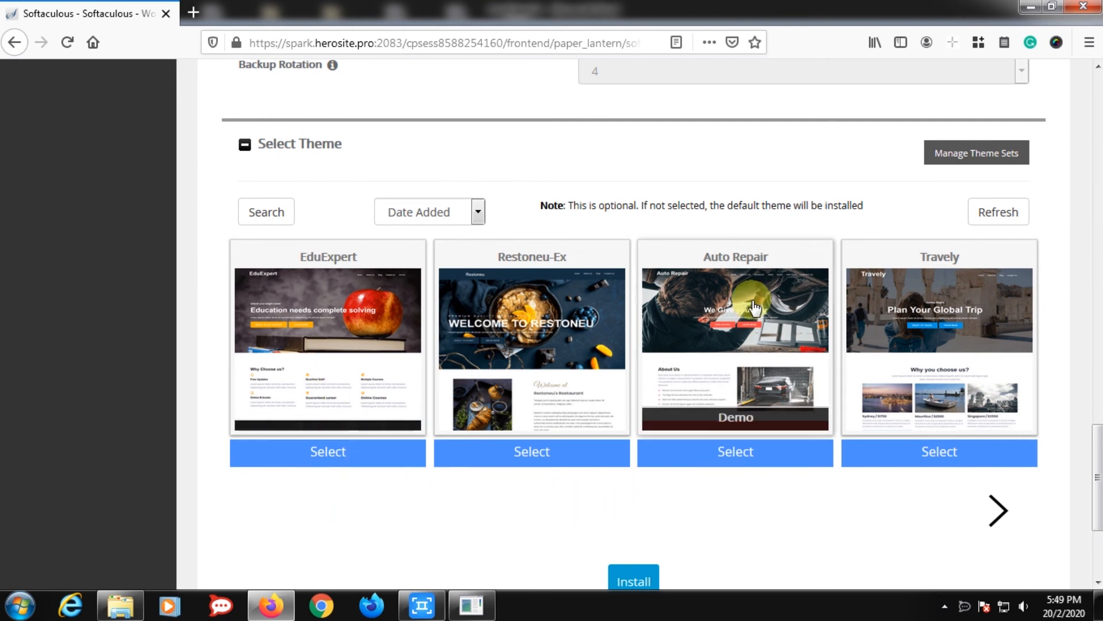
{"action": "left_click", "coordinate": [989, 486]}
{"action": "scroll", "coordinate": [879, 498], "scroll_direction": "down", "scroll_amount": 3}
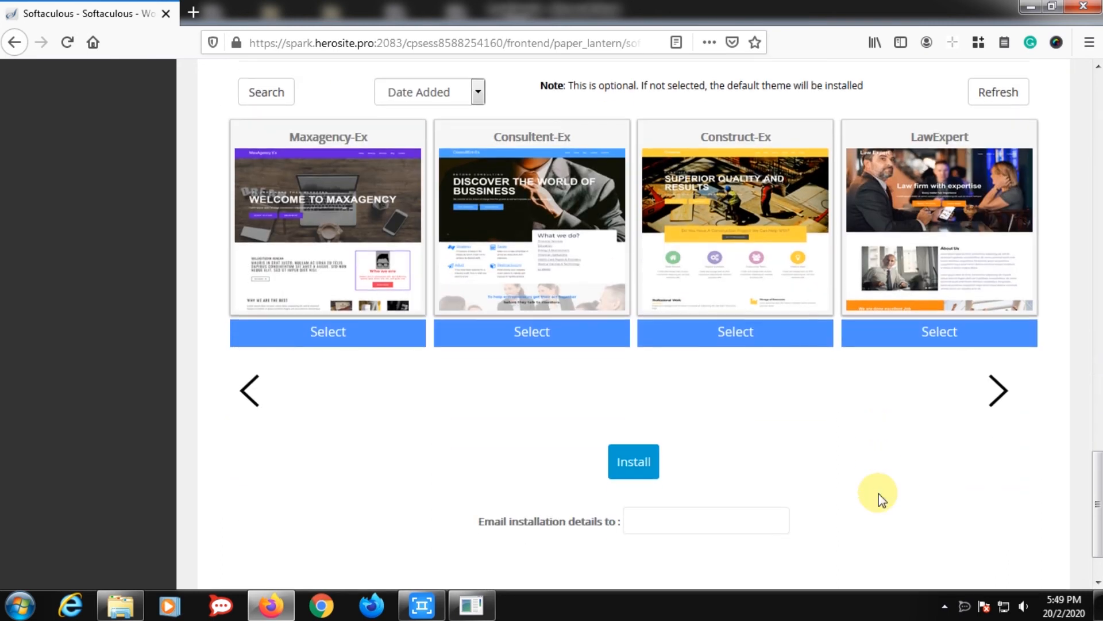
{"action": "scroll", "coordinate": [846, 471], "scroll_direction": "up", "scroll_amount": 1}
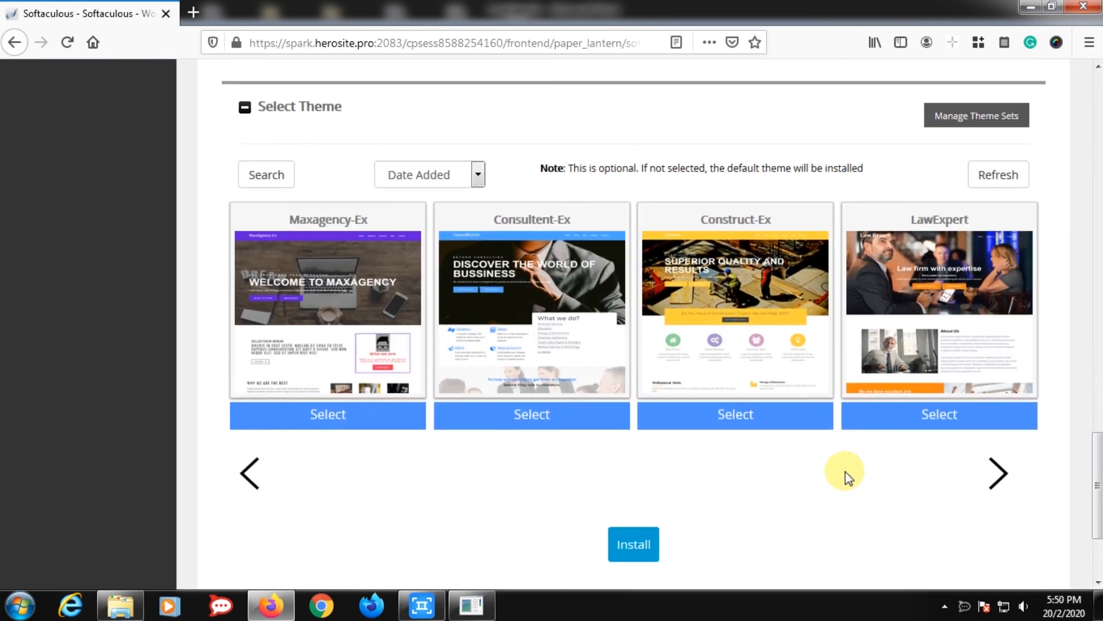
{"action": "scroll", "coordinate": [846, 471], "scroll_direction": "down", "scroll_amount": 1}
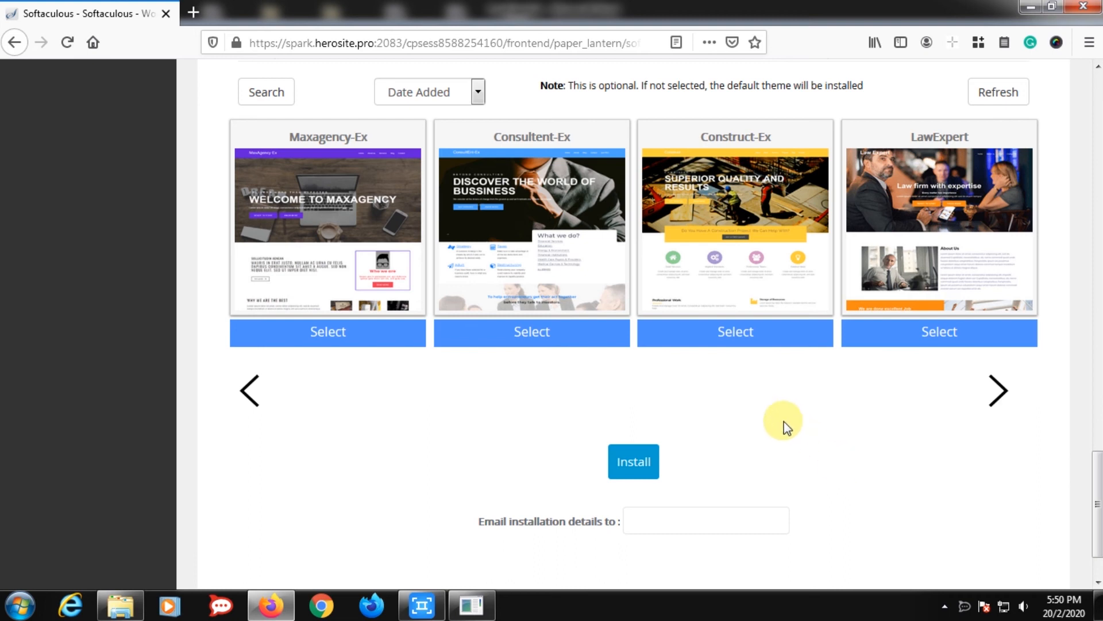
{"action": "left_click", "coordinate": [651, 472]}
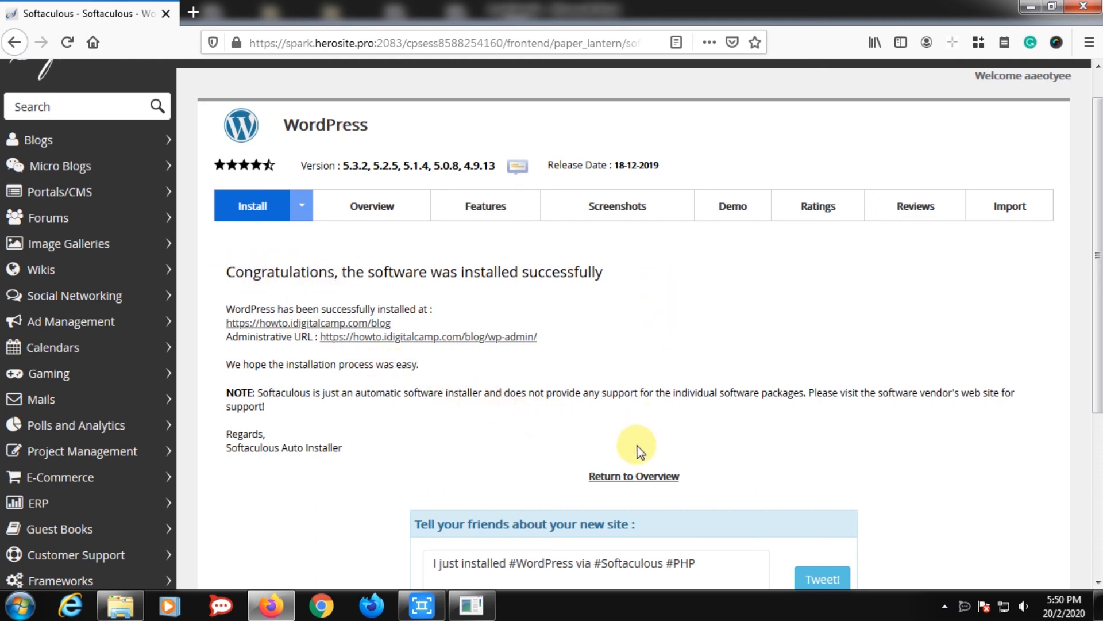
Step: Return to the WordPress overview, open the new installation at howto.idigitalcamp.com/blog and look through its front page
{"action": "left_click", "coordinate": [632, 477]}
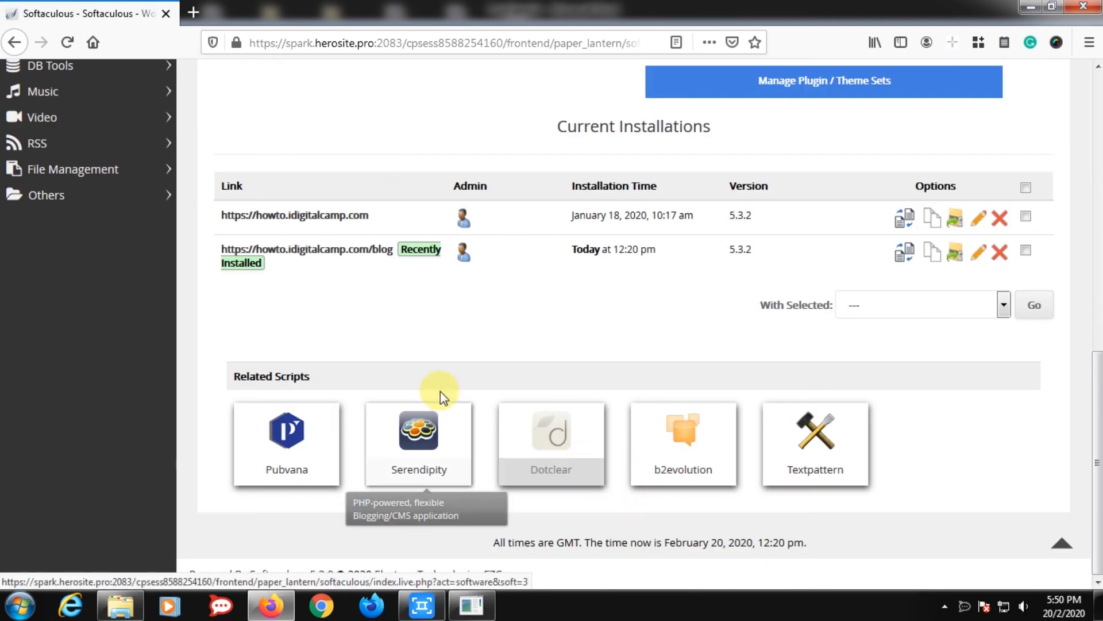
{"action": "left_click", "coordinate": [396, 253]}
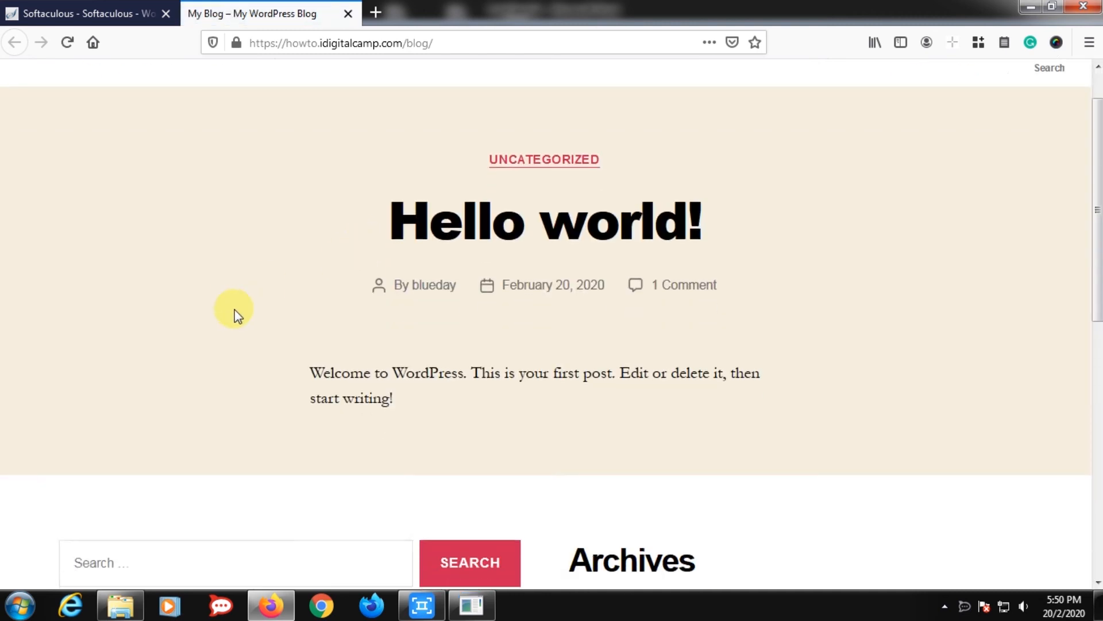
{"action": "scroll", "coordinate": [236, 312], "scroll_direction": "down", "scroll_amount": 8}
{"action": "scroll", "coordinate": [234, 309], "scroll_direction": "up", "scroll_amount": 3}
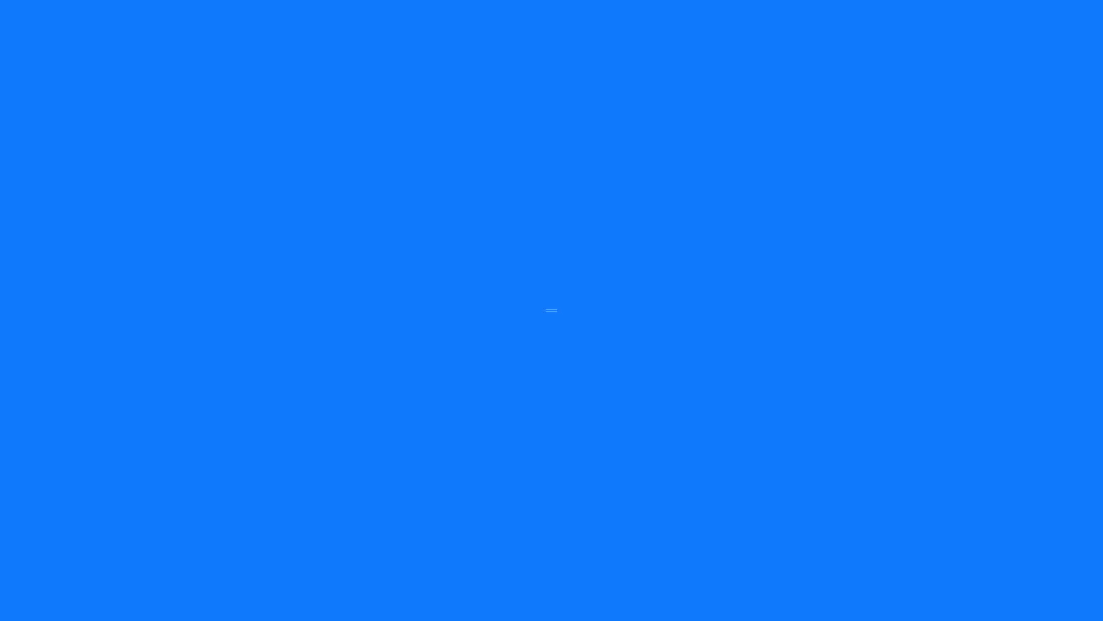